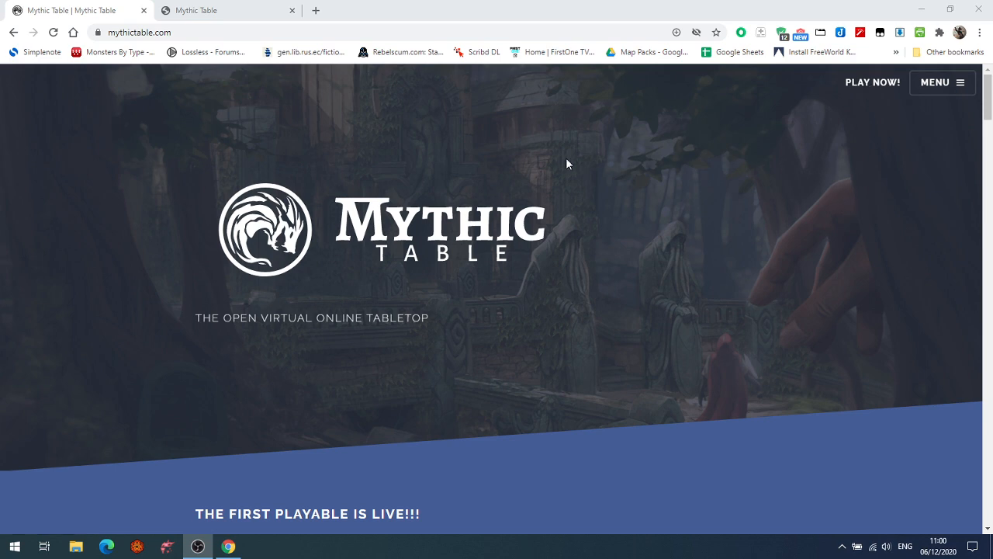
Close the Mythic Table homepage tab, then read through and dismiss the First Playable welcome message
{"action": "left_click", "coordinate": [198, 11]}
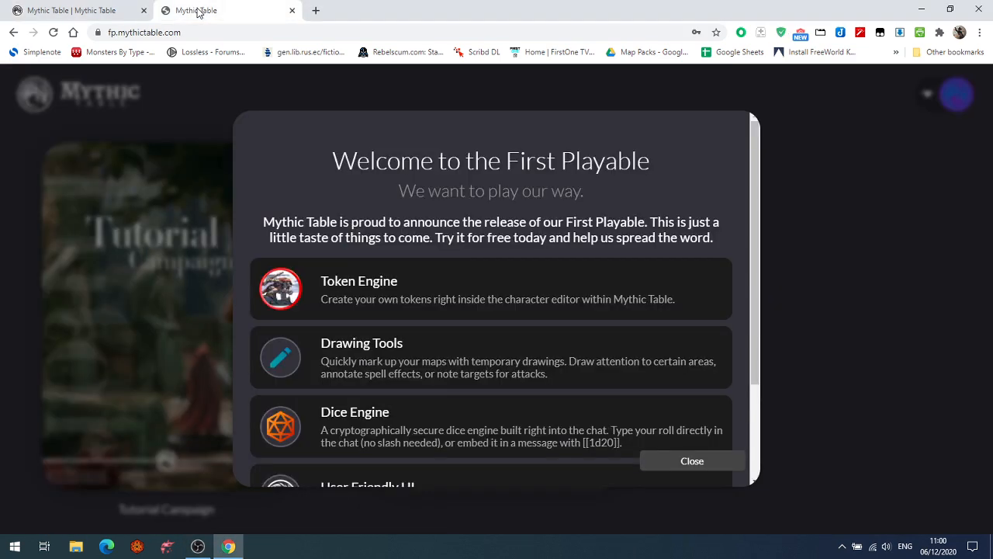
{"action": "left_click", "coordinate": [144, 10]}
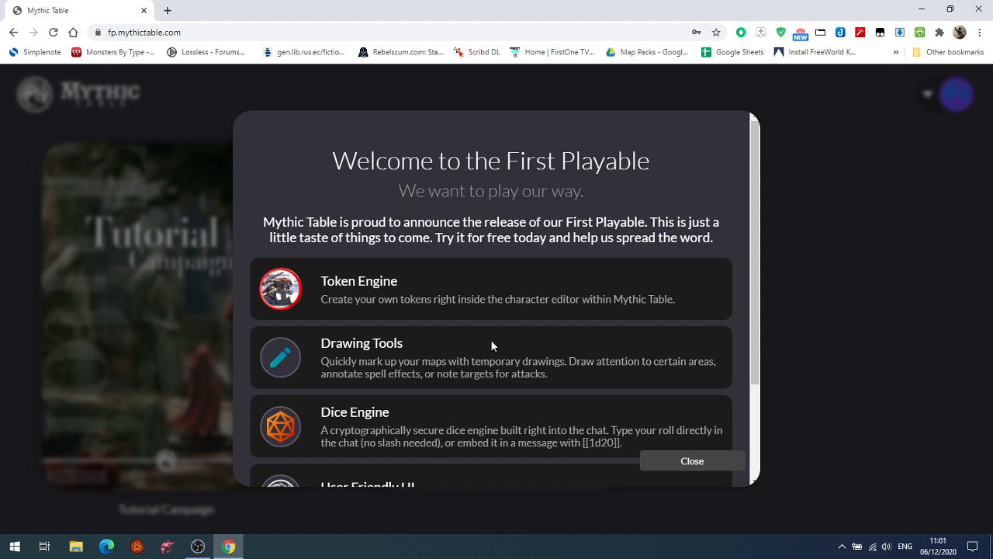
{"action": "scroll", "coordinate": [492, 346], "scroll_direction": "down", "scroll_amount": 1}
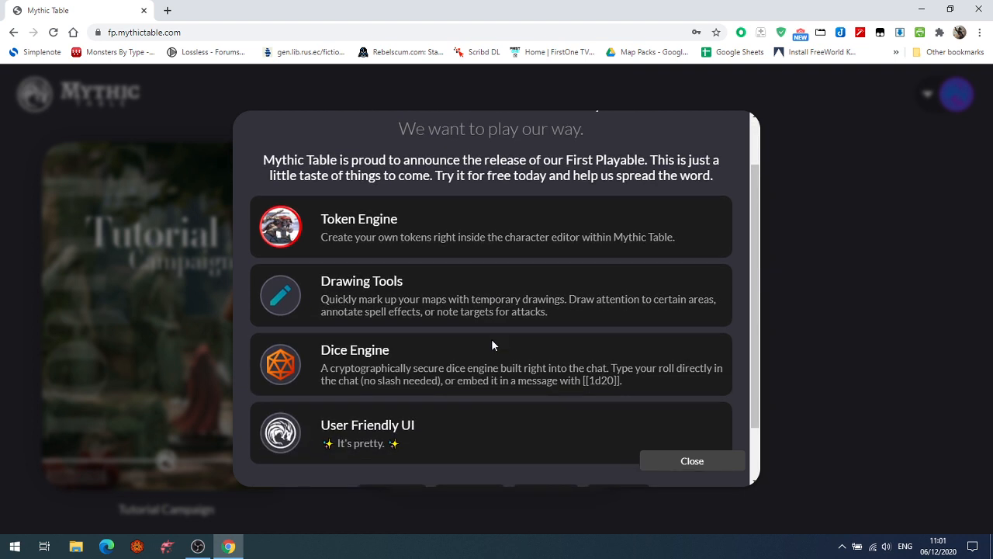
{"action": "scroll", "coordinate": [492, 345], "scroll_direction": "down", "scroll_amount": 1}
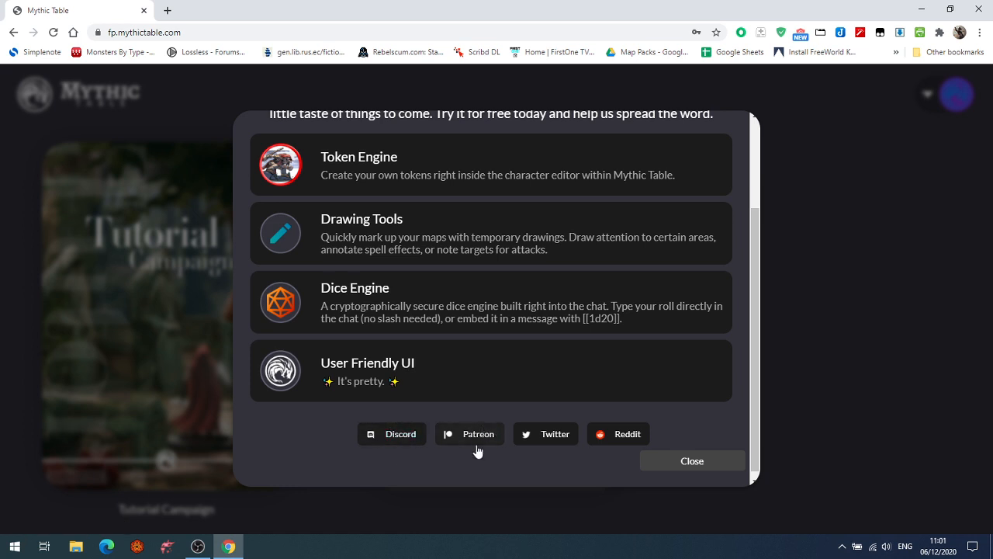
{"action": "left_click", "coordinate": [676, 463]}
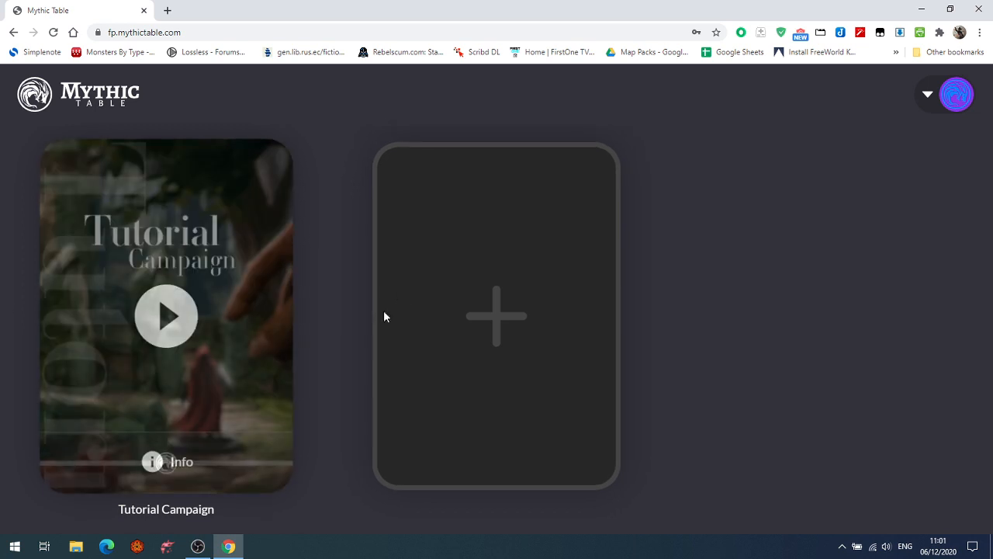
Check the account options, then launch the Tutorial Campaign for play from its info card
{"action": "left_click", "coordinate": [929, 99]}
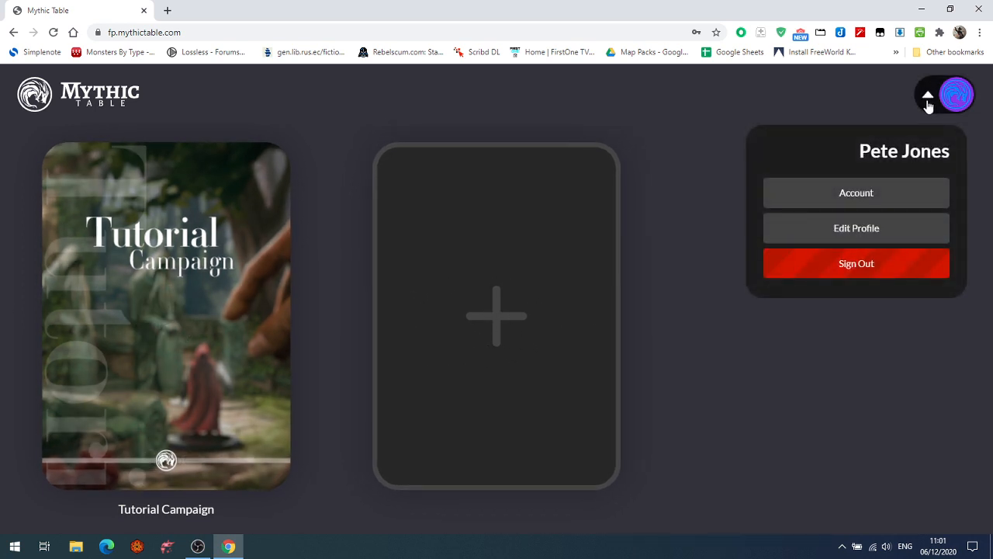
{"action": "left_click", "coordinate": [929, 105]}
{"action": "mouse_move", "coordinate": [200, 318]}
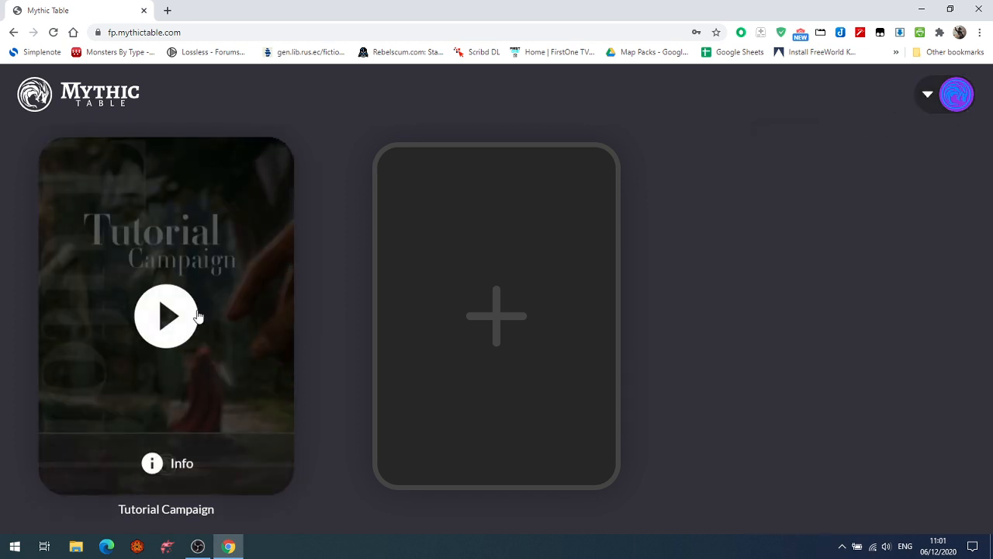
{"action": "left_click", "coordinate": [156, 465]}
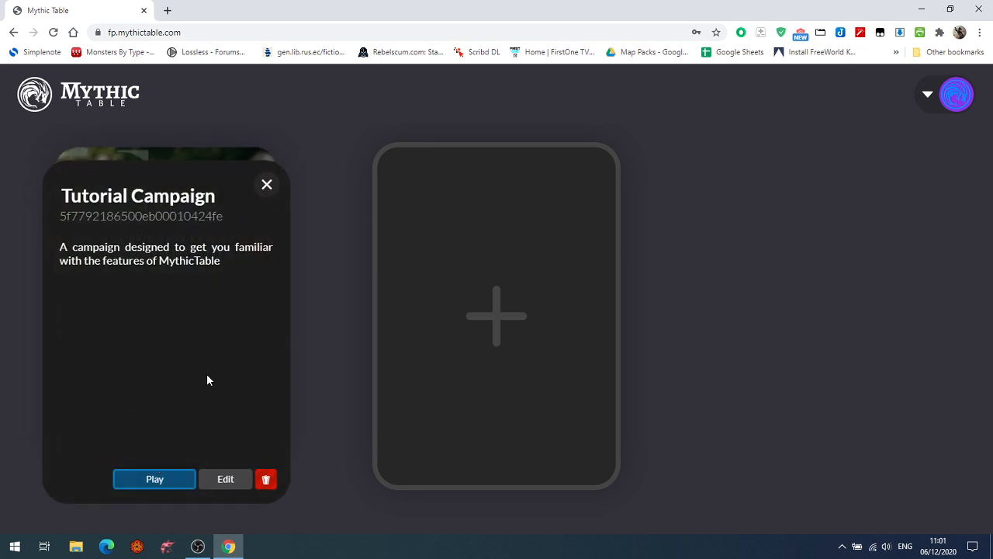
{"action": "left_click", "coordinate": [128, 483]}
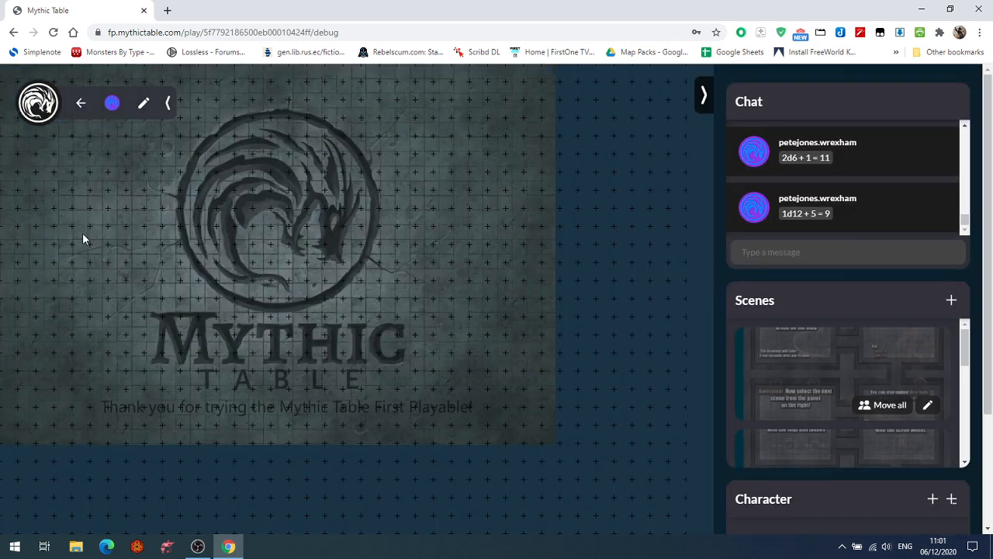
Open the first tutorial scene, the one explaining the drawing tool and dice rolls
{"action": "scroll", "coordinate": [385, 339], "scroll_direction": "up", "scroll_amount": 2}
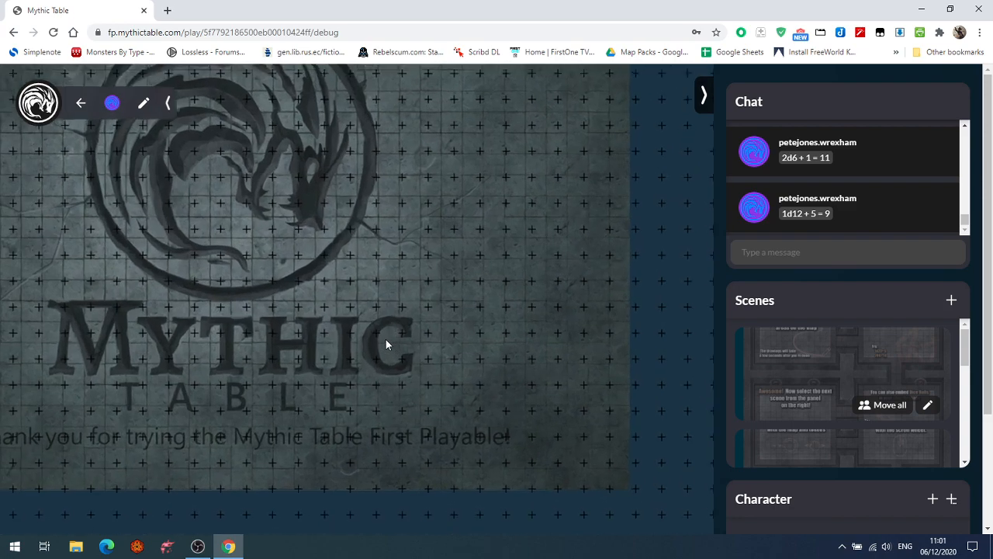
{"action": "scroll", "coordinate": [385, 339], "scroll_direction": "down", "scroll_amount": 5}
{"action": "scroll", "coordinate": [385, 339], "scroll_direction": "down", "scroll_amount": 1}
{"action": "scroll", "coordinate": [394, 339], "scroll_direction": "up", "scroll_amount": 1}
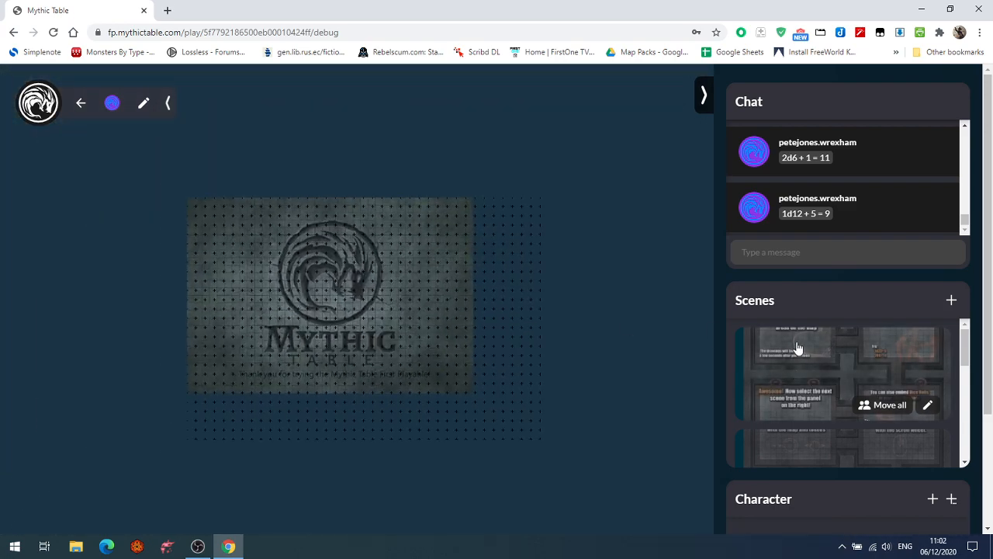
{"action": "left_click", "coordinate": [798, 349]}
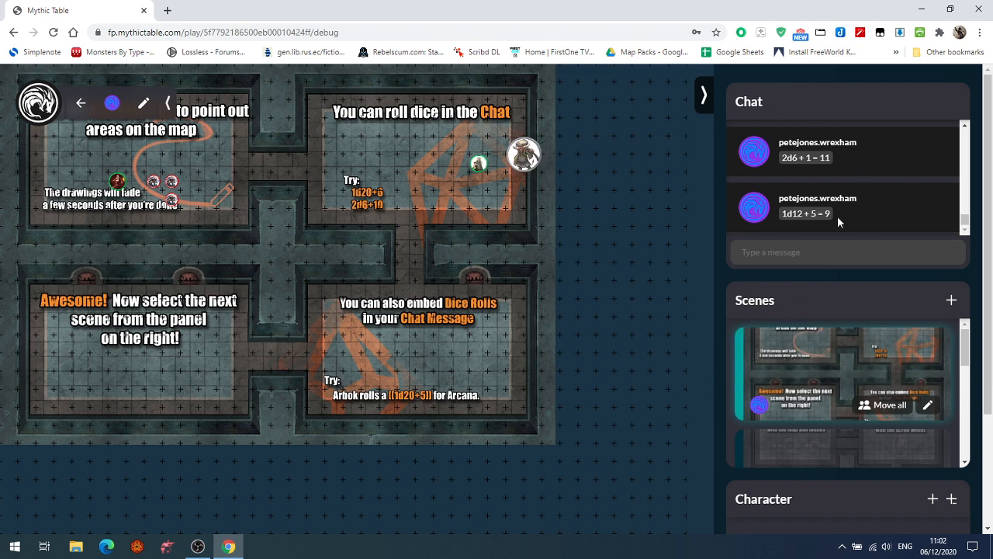
Show the tabletop in full screen and place the map so that all four rooms fit in the play area
{"action": "left_click_drag", "start_coordinate": [992, 166], "coordinate": [991, 254]}
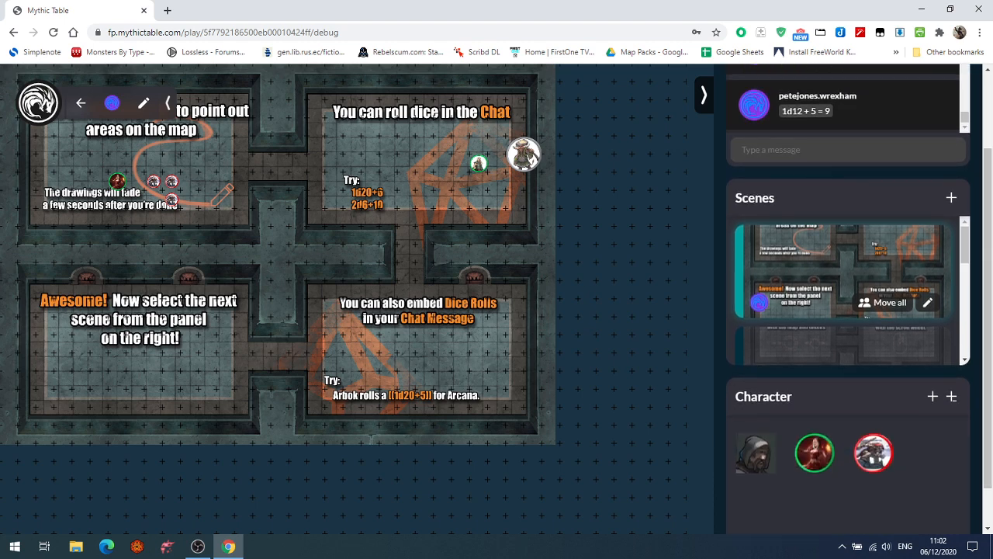
{"action": "key", "text": "F11"}
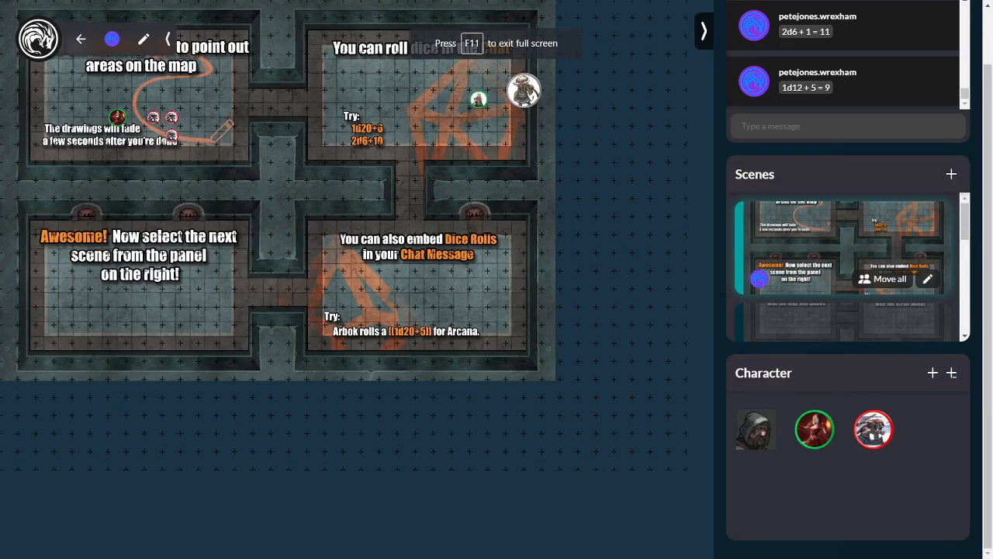
{"action": "scroll", "coordinate": [842, 415], "scroll_direction": "up", "scroll_amount": 1}
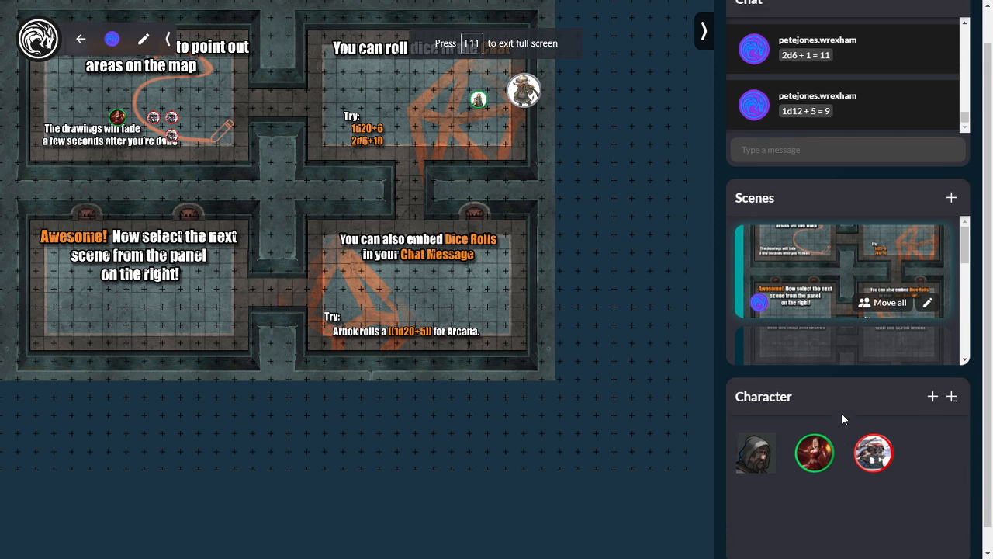
{"action": "scroll", "coordinate": [842, 414], "scroll_direction": "up", "scroll_amount": 2}
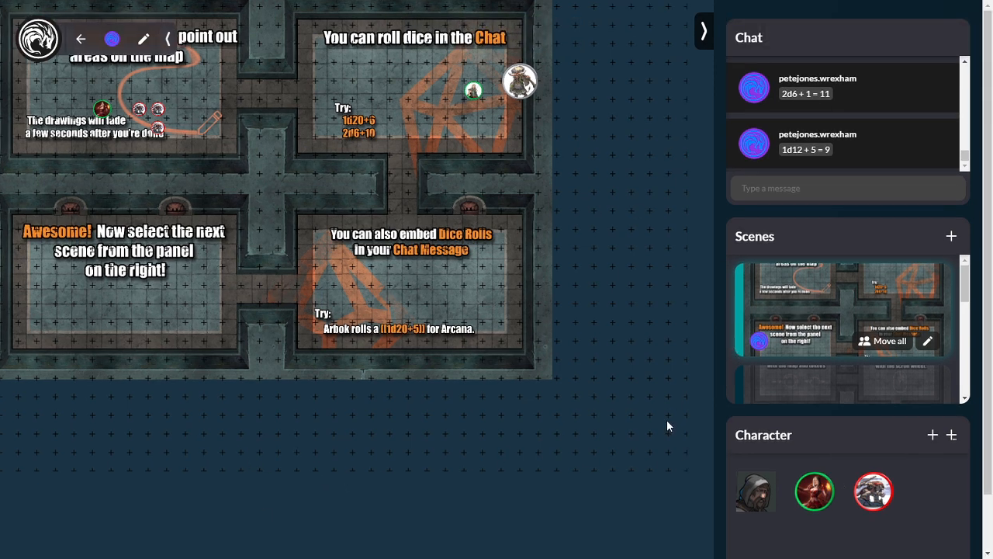
{"action": "scroll", "coordinate": [621, 412], "scroll_direction": "up", "scroll_amount": 3}
{"action": "scroll", "coordinate": [594, 407], "scroll_direction": "down", "scroll_amount": 5}
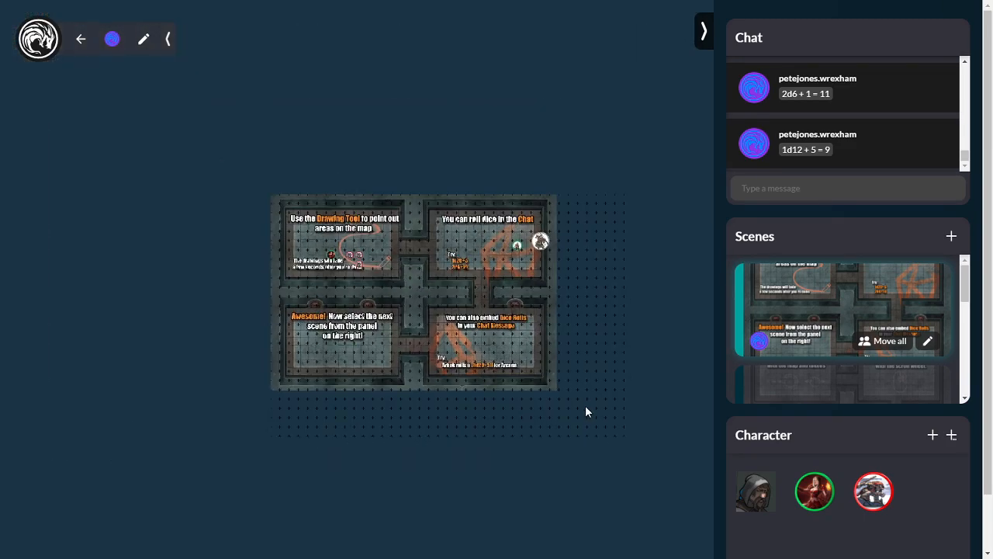
{"action": "scroll", "coordinate": [586, 412], "scroll_direction": "up", "scroll_amount": 5}
{"action": "scroll", "coordinate": [584, 411], "scroll_direction": "down", "scroll_amount": 2}
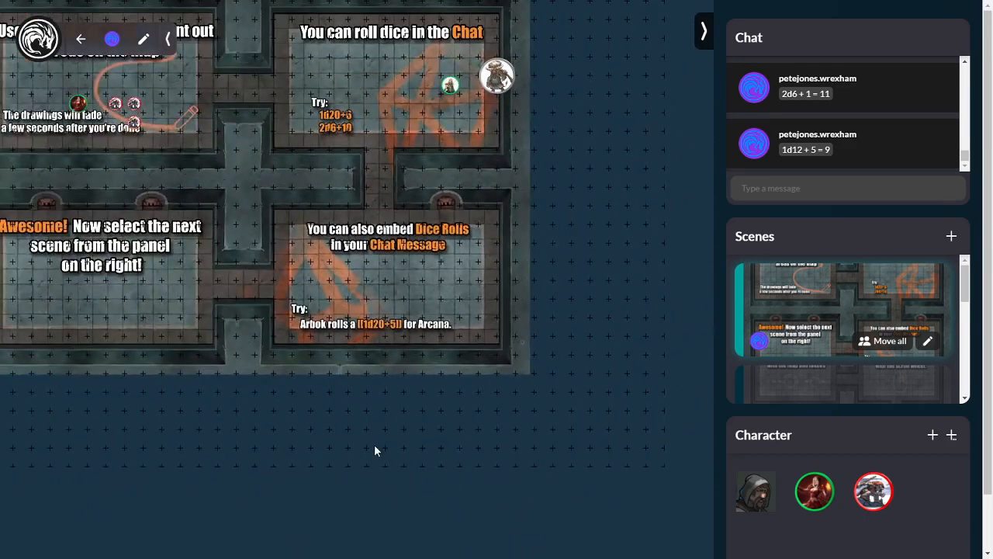
{"action": "right_click", "coordinate": [477, 480]}
{"action": "left_click_drag", "start_coordinate": [321, 421], "coordinate": [474, 493]}
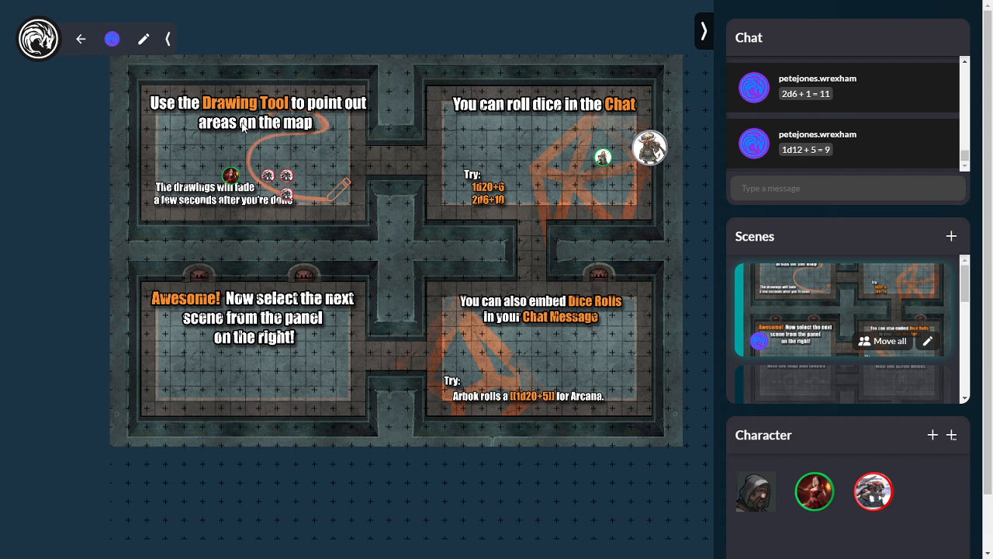
Use the drawing tool to circle the green-ringed token in the upper-left room and mark the central corridor crossing
{"action": "left_click", "coordinate": [145, 44]}
{"action": "mouse_move", "coordinate": [167, 156]}
{"action": "left_mouse_down"}
{"action": "mouse_move", "coordinate": [261, 175]}
{"action": "mouse_move", "coordinate": [166, 187]}
{"action": "mouse_move", "coordinate": [233, 147]}
{"action": "left_mouse_up"}
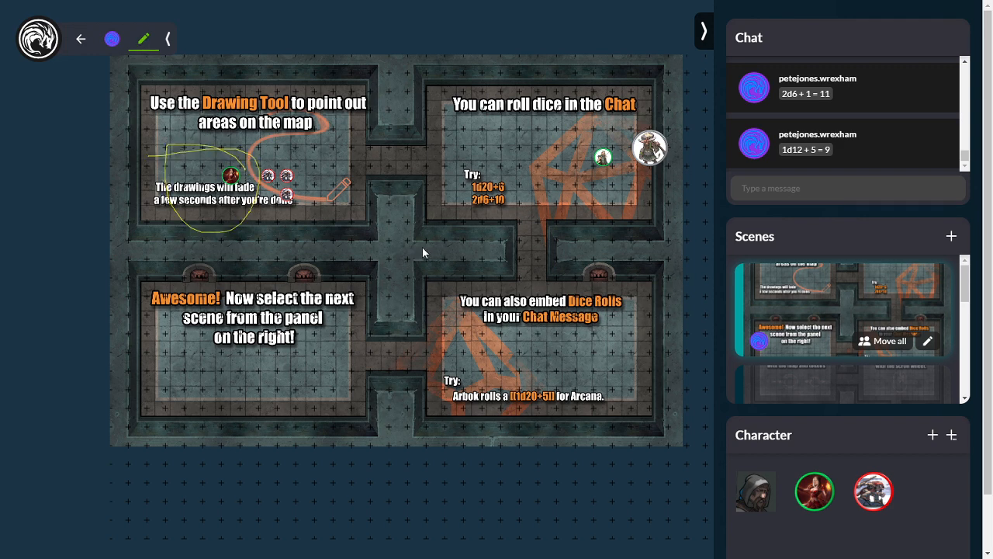
{"action": "left_click_drag", "start_coordinate": [378, 272], "coordinate": [458, 252]}
{"action": "mouse_move", "coordinate": [391, 244]}
{"action": "left_mouse_down"}
{"action": "mouse_move", "coordinate": [468, 248]}
{"action": "mouse_move", "coordinate": [427, 281]}
{"action": "left_mouse_up"}
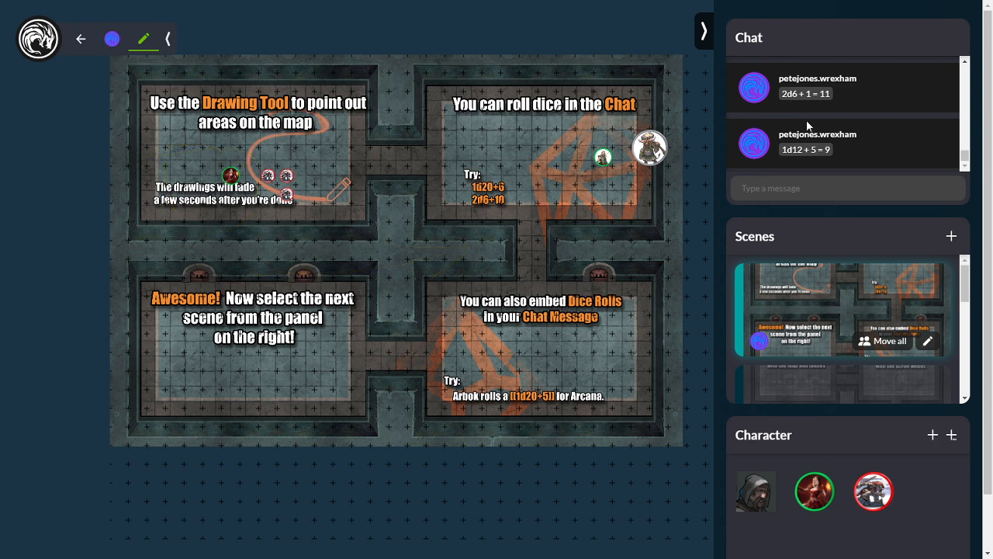
Roll 1d20 and 1d20+3 as two separate dice rolls in the chat
{"action": "left_click", "coordinate": [758, 188]}
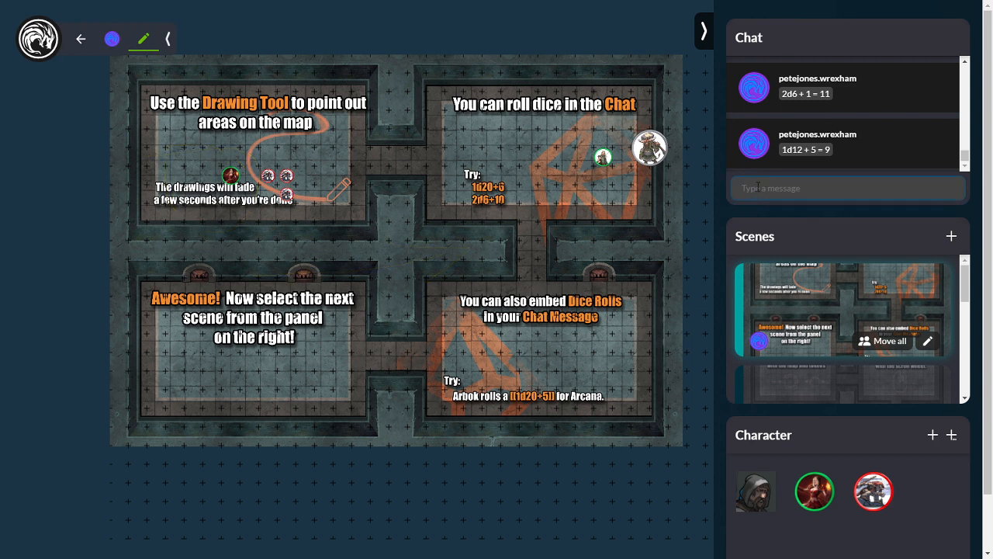
{"action": "type", "text": "1d10"}
{"action": "key", "text": "Return"}
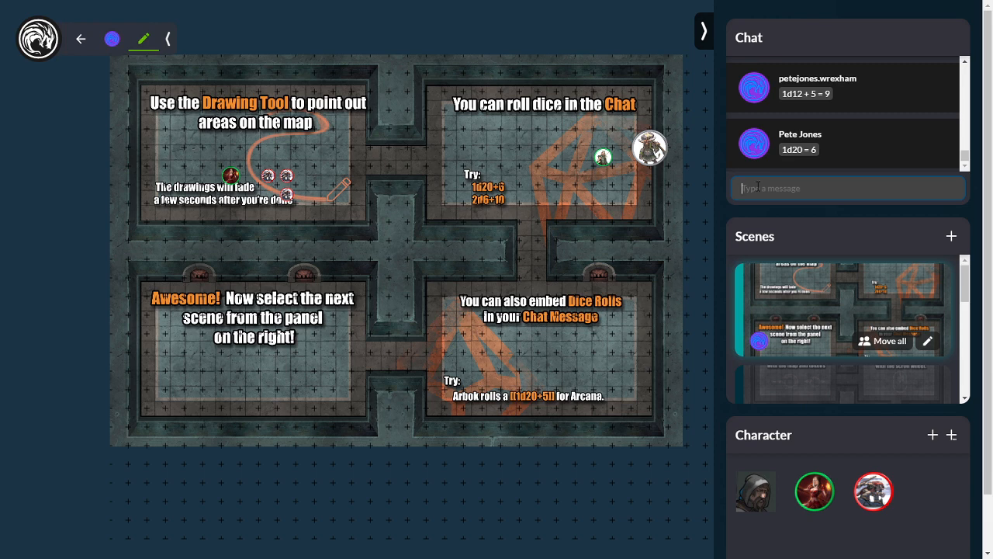
{"action": "type", "text": "1d20+3"}
{"action": "key", "text": "Return"}
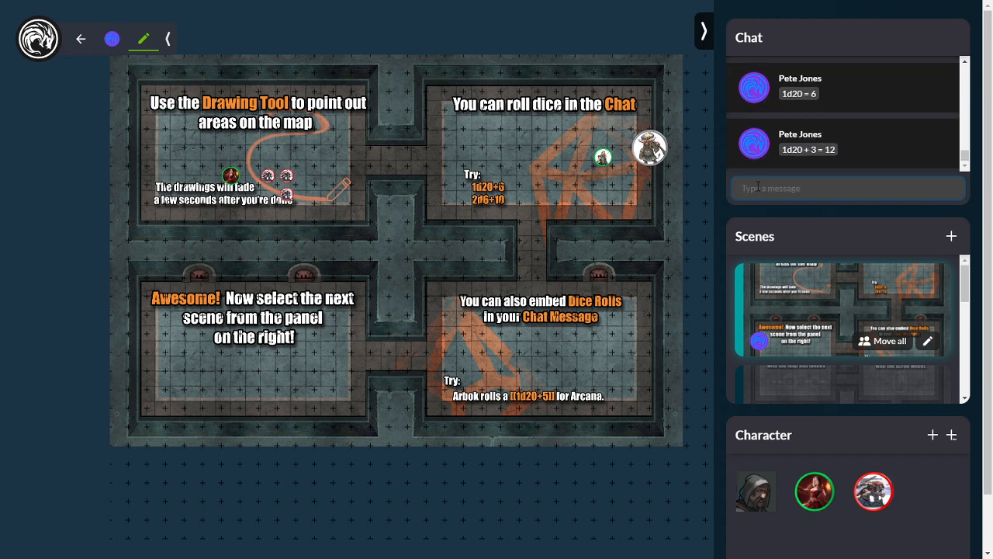
Roll 2d20 in the chat, and try a keep-highest roll with 2d20kh
{"action": "type", "text": "2"}
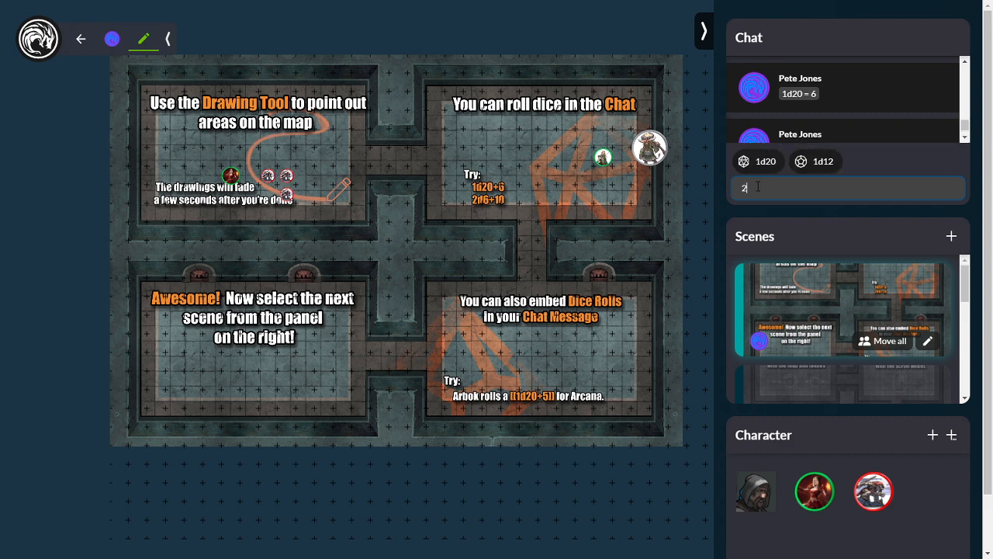
{"action": "type", "text": "d20"}
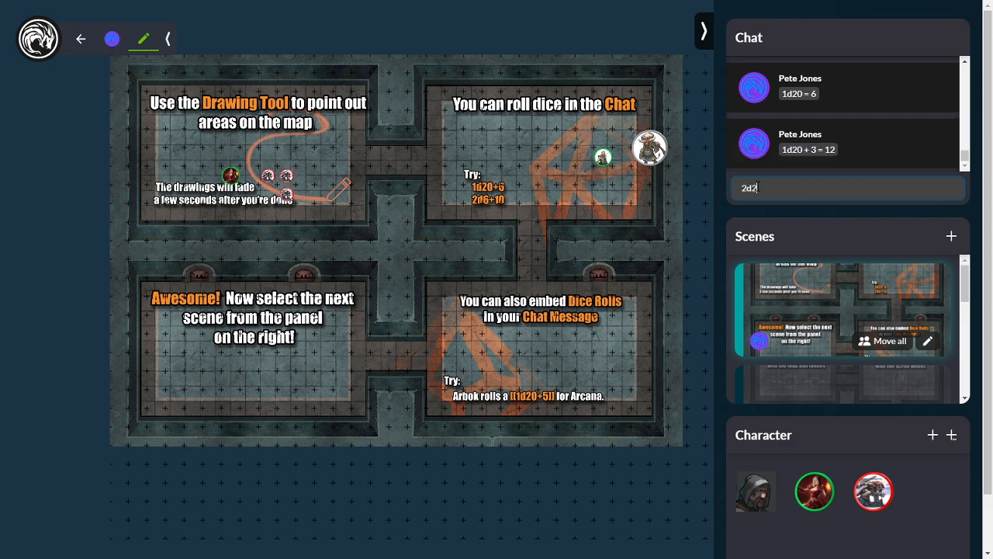
{"action": "key", "text": "Return"}
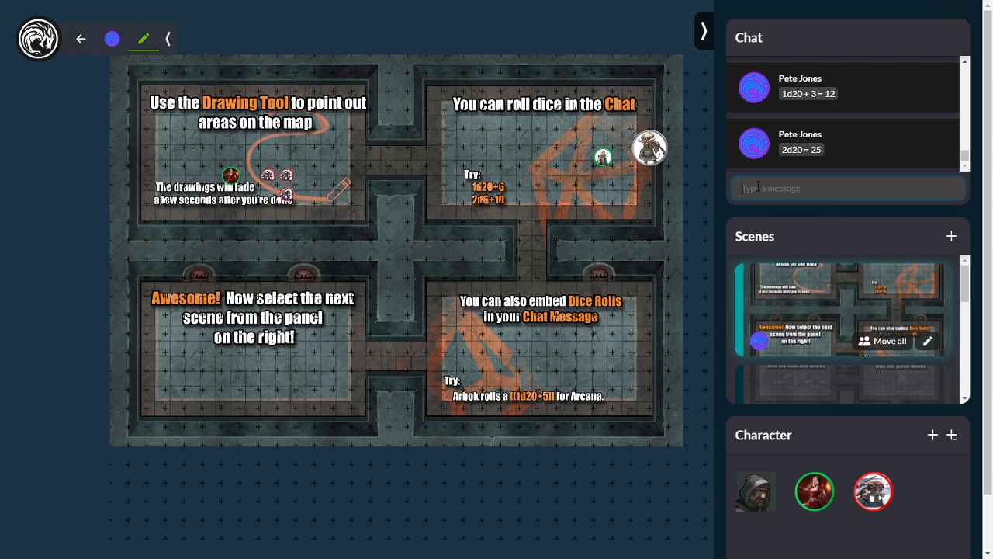
{"action": "type", "text": "2d20kh"}
{"action": "key", "text": "Return"}
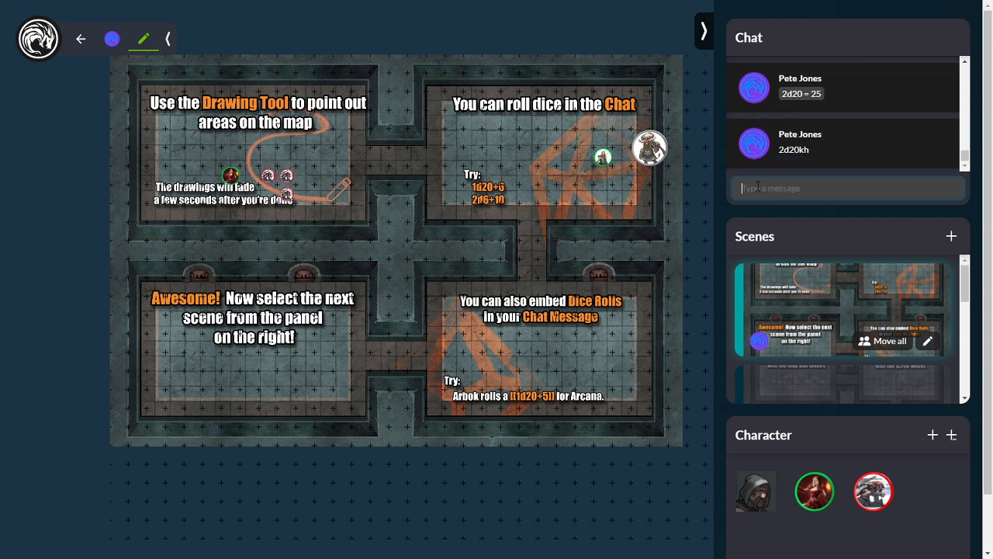
Roll the suggested 1d20 from the chat's quick dice and clear the leftover 2 from the message field
{"action": "type", "text": "2"}
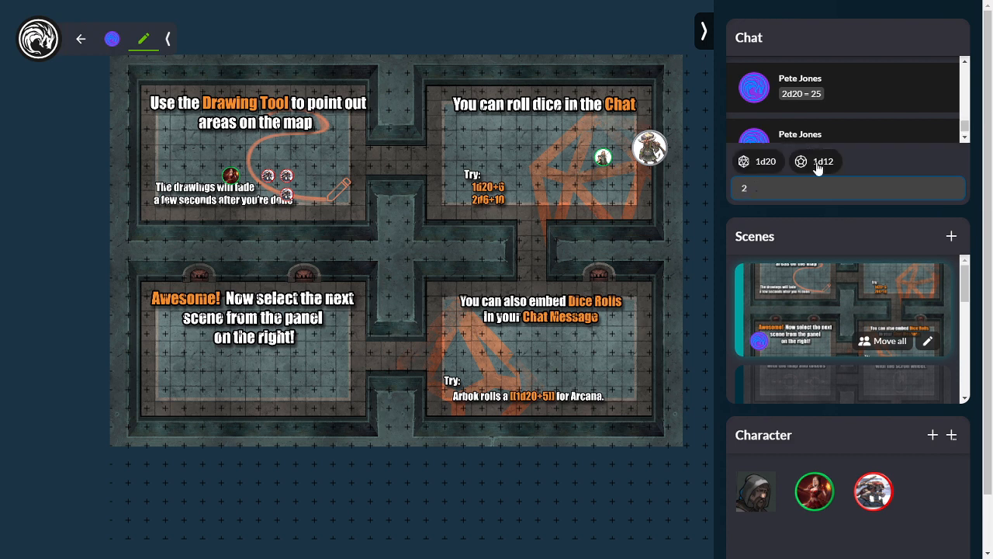
{"action": "left_click", "coordinate": [760, 163]}
{"action": "left_click", "coordinate": [762, 190]}
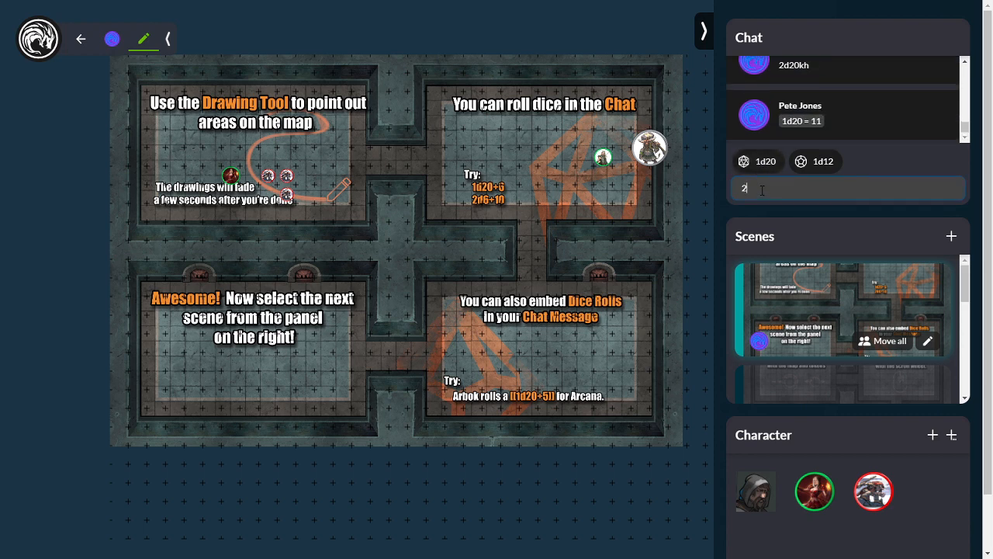
{"action": "key", "text": "BackSpace"}
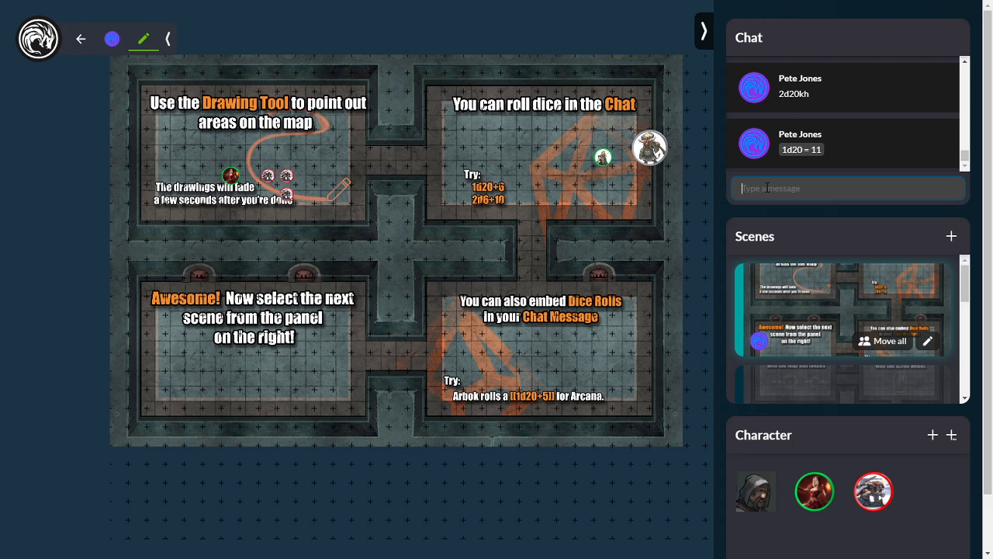
Try to send the chat message "Jane strikes with her sword [[1d2+5]]" with its embedded dice roll
{"action": "type", "text": "Jane strikes with her sword [[1d2+5]]"}
{"action": "key", "text": "Return"}
{"action": "scroll", "coordinate": [833, 123], "scroll_direction": "down", "scroll_amount": 1}
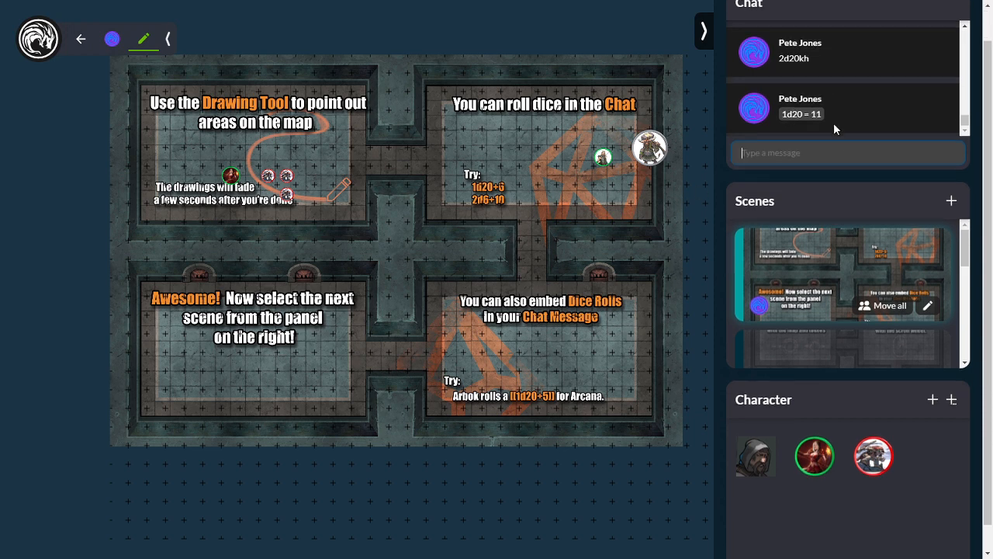
{"action": "scroll", "coordinate": [833, 123], "scroll_direction": "up", "scroll_amount": 1}
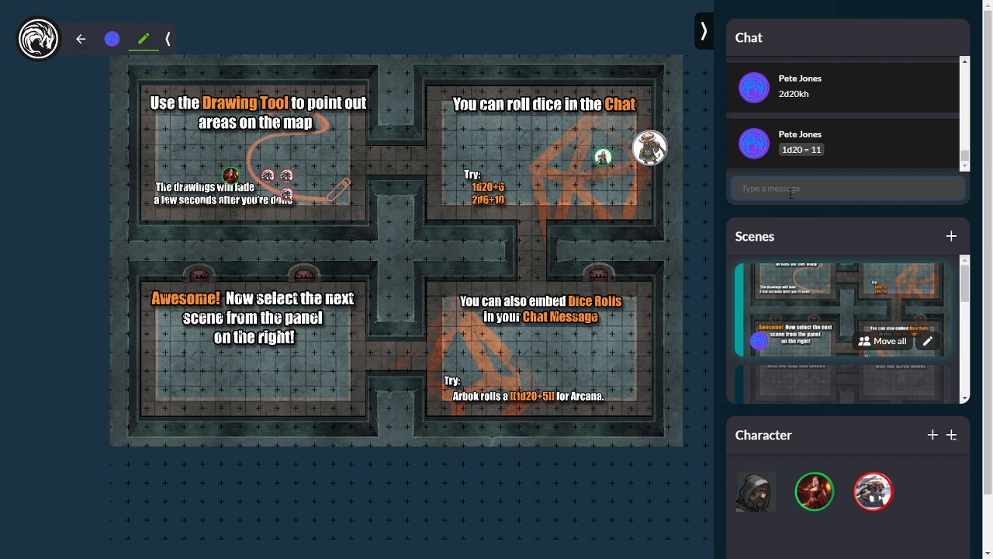
Send the chat messages "Arthur stiked" and "arthuer strikes [[1d20+1]] for sword", the second with an embedded dice roll
{"action": "type", "text": "Arthur stikes"}
{"action": "key", "text": "Return"}
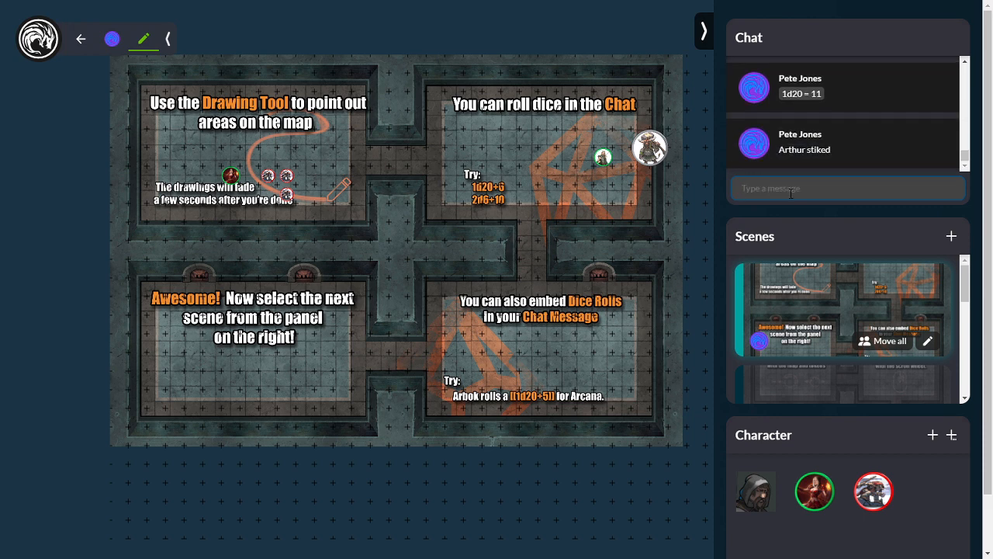
{"action": "type", "text": "arthuer strikes [[1d20+"}
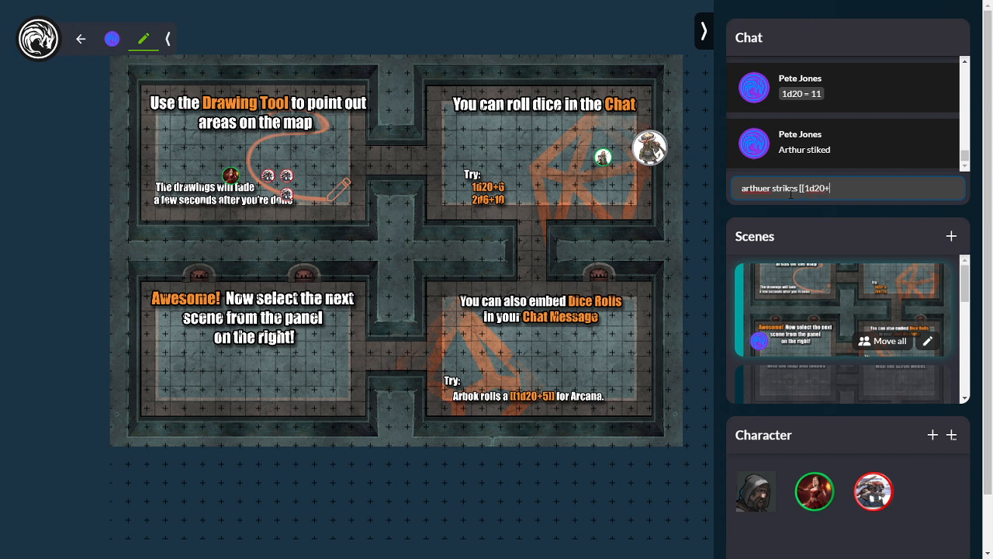
{"action": "type", "text": "1]] for sword"}
{"action": "key", "text": "Return"}
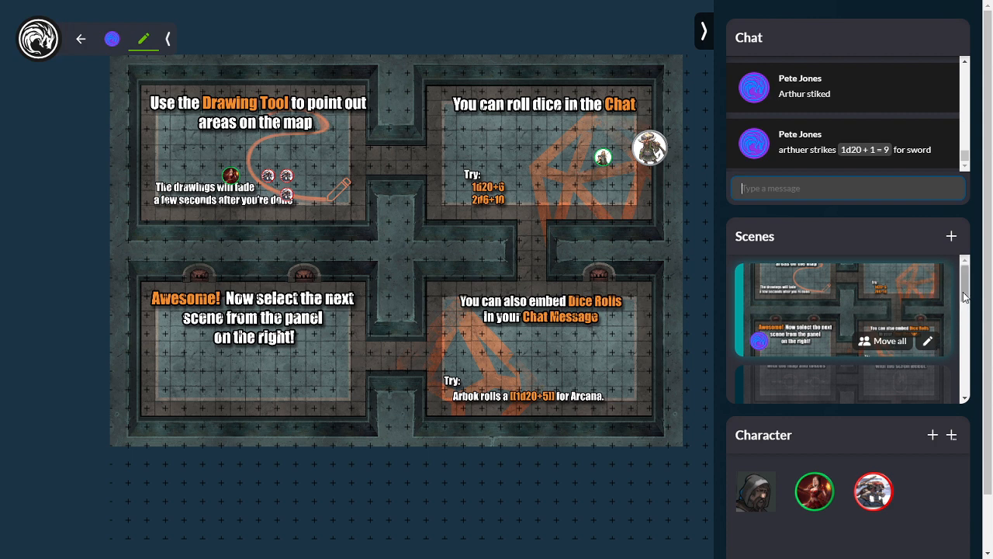
Open the tutorial scene about interacting with the map and tokens, and move the hooded character token onto the hand drawing
{"action": "scroll", "coordinate": [965, 305], "scroll_direction": "down", "scroll_amount": 1}
{"action": "left_click", "coordinate": [849, 325]}
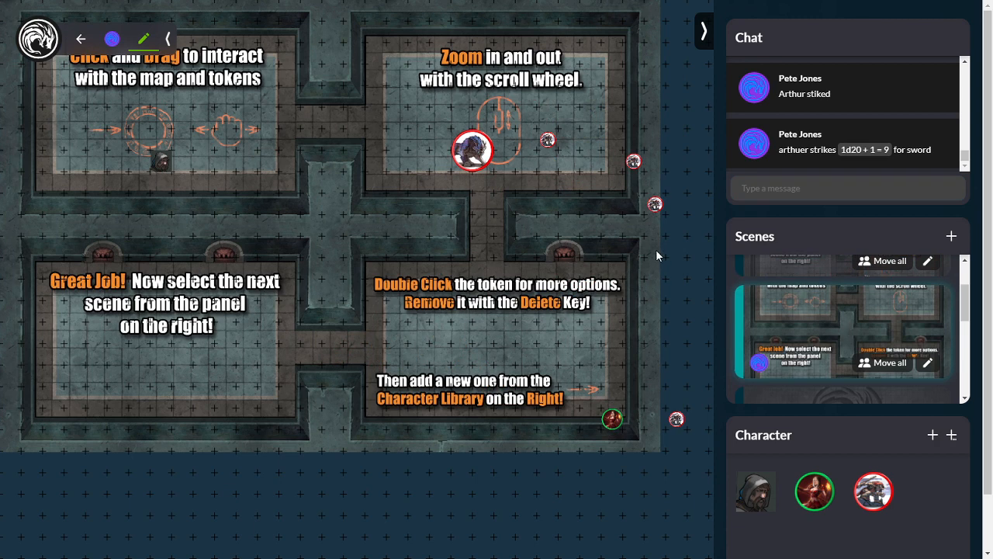
{"action": "left_click_drag", "start_coordinate": [438, 268], "coordinate": [467, 327]}
{"action": "left_click_drag", "start_coordinate": [340, 234], "coordinate": [350, 298]}
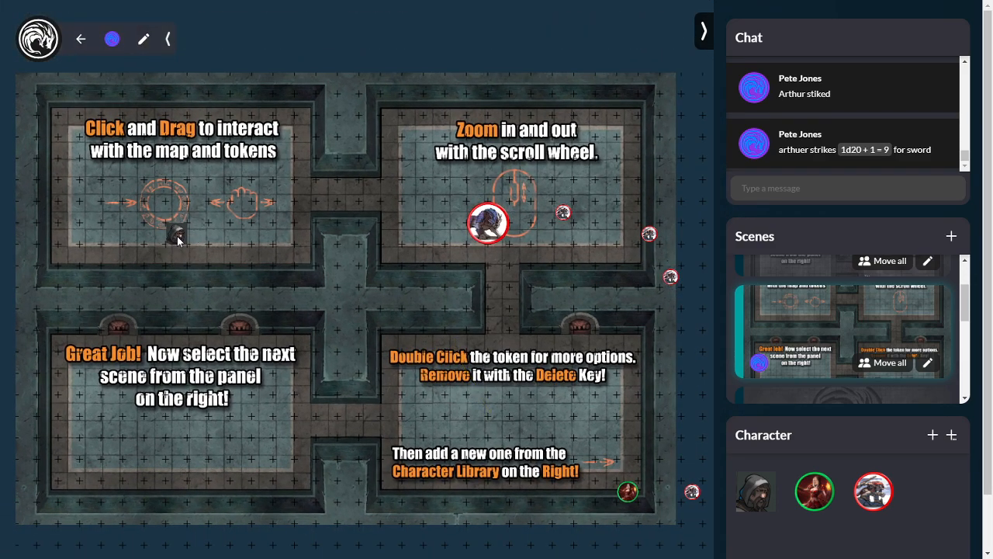
{"action": "left_click_drag", "start_coordinate": [201, 214], "coordinate": [241, 208]}
Move the wolf token to the left of the mouse drawing in the Zoom room
{"action": "scroll", "coordinate": [437, 257], "scroll_direction": "up", "scroll_amount": 3}
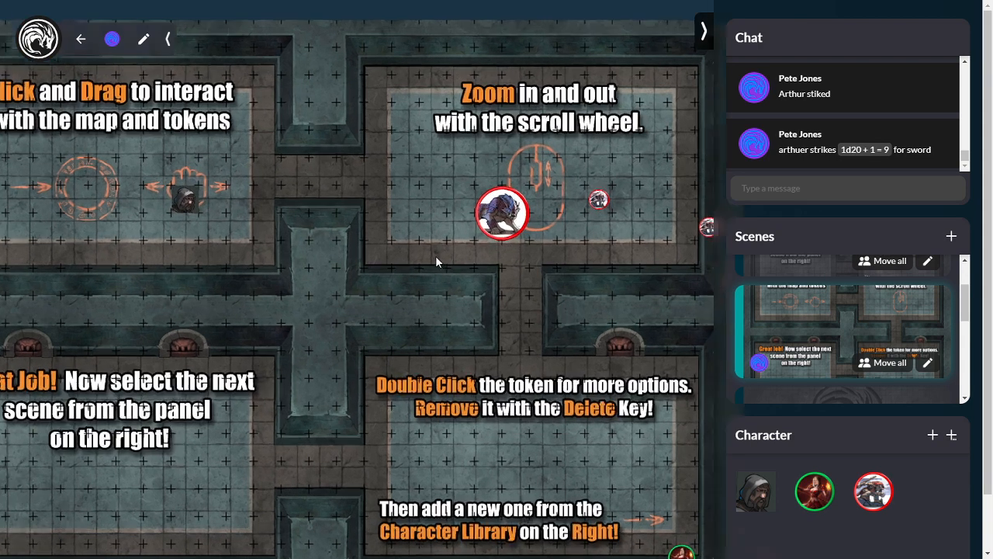
{"action": "scroll", "coordinate": [433, 256], "scroll_direction": "down", "scroll_amount": 2}
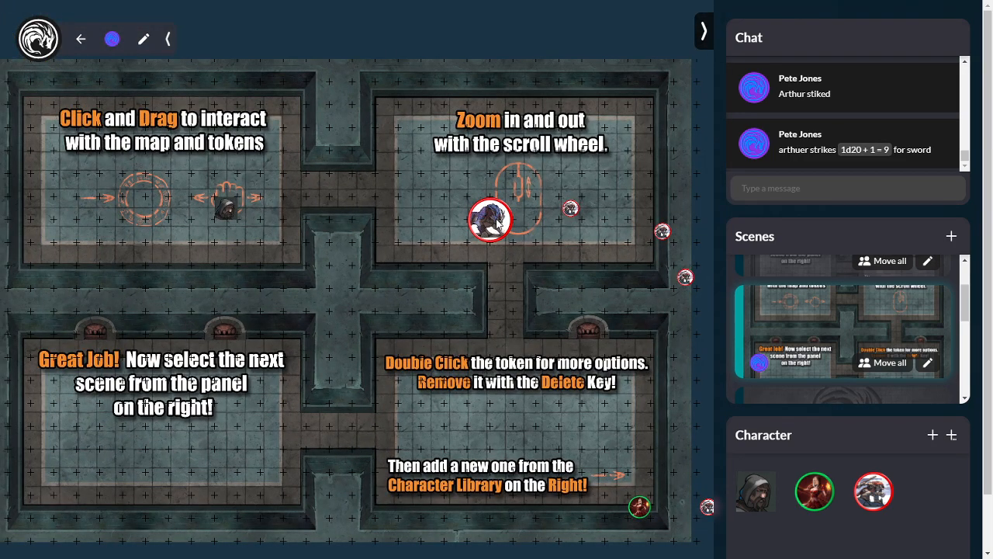
{"action": "left_click_drag", "start_coordinate": [494, 224], "coordinate": [444, 195]}
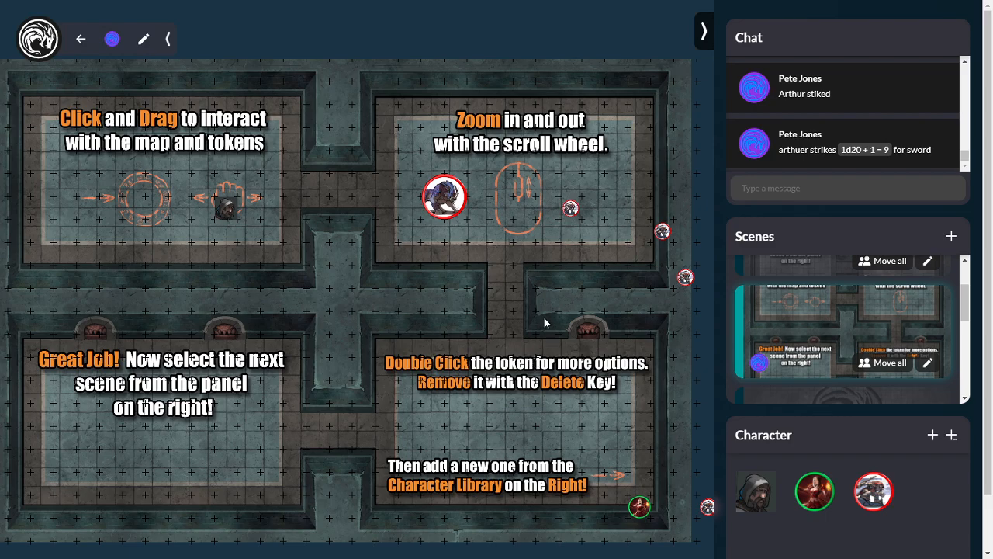
View the wolf token's details without changing them, and place the red-ringed library character in the room about adding tokens
{"action": "double_click", "coordinate": [447, 204]}
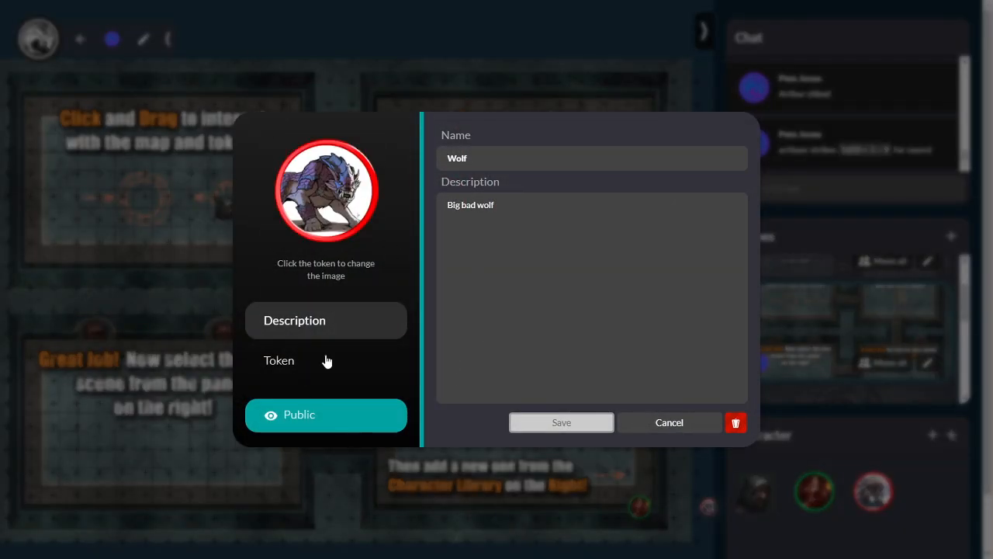
{"action": "left_click", "coordinate": [680, 426]}
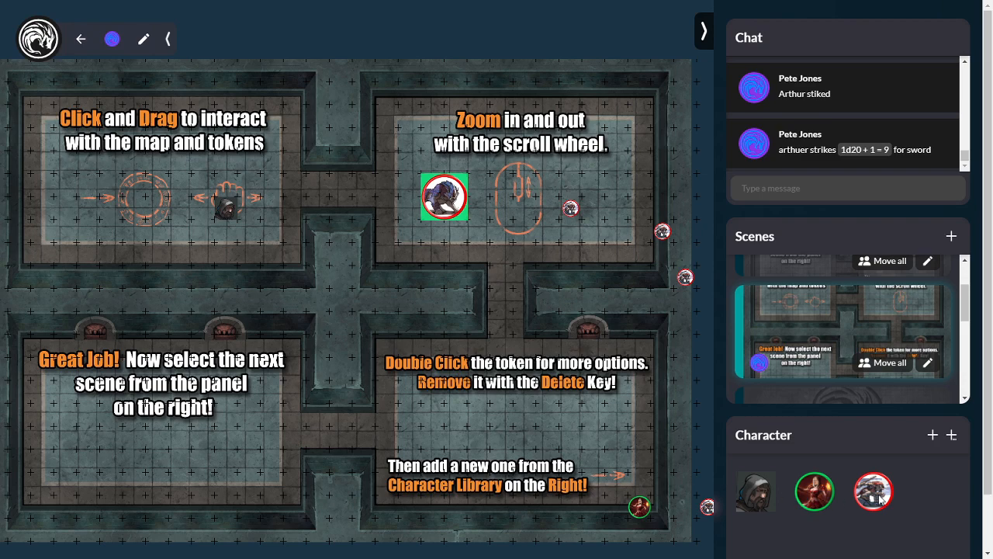
{"action": "left_click_drag", "start_coordinate": [874, 501], "coordinate": [479, 438]}
Visit the Mythic Table logo scene and New Scene, and open the Road scene
{"action": "left_click_drag", "start_coordinate": [966, 306], "coordinate": [965, 340]}
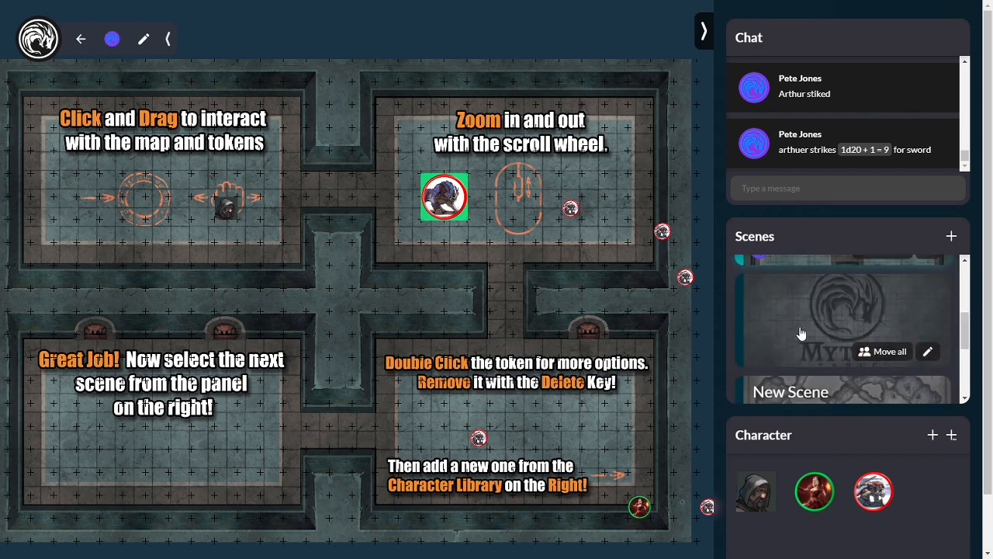
{"action": "left_click", "coordinate": [800, 334]}
{"action": "left_click_drag", "start_coordinate": [967, 333], "coordinate": [967, 369]}
{"action": "scroll", "coordinate": [966, 365], "scroll_direction": "up", "scroll_amount": 1}
{"action": "left_click", "coordinate": [794, 288]}
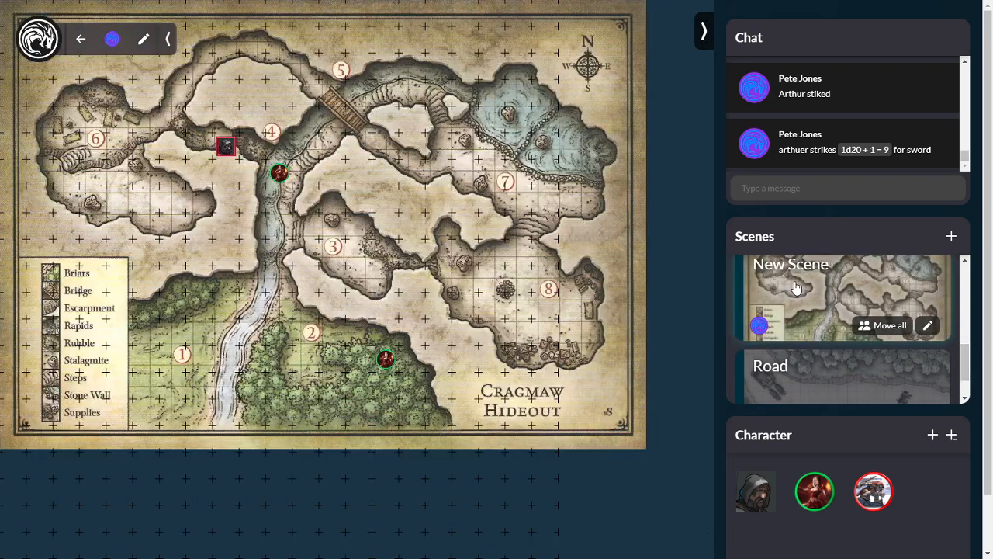
{"action": "scroll", "coordinate": [966, 361], "scroll_direction": "down", "scroll_amount": 1}
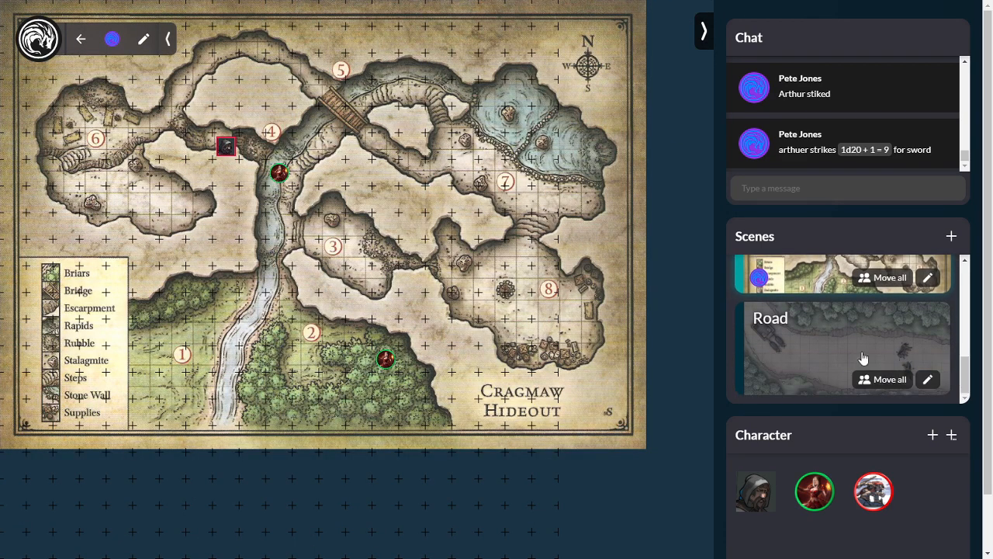
{"action": "left_click", "coordinate": [835, 346]}
{"action": "mouse_move", "coordinate": [965, 370]}
{"action": "left_mouse_down"}
{"action": "mouse_move", "coordinate": [992, 300]}
{"action": "mouse_move", "coordinate": [975, 376]}
{"action": "left_mouse_up"}
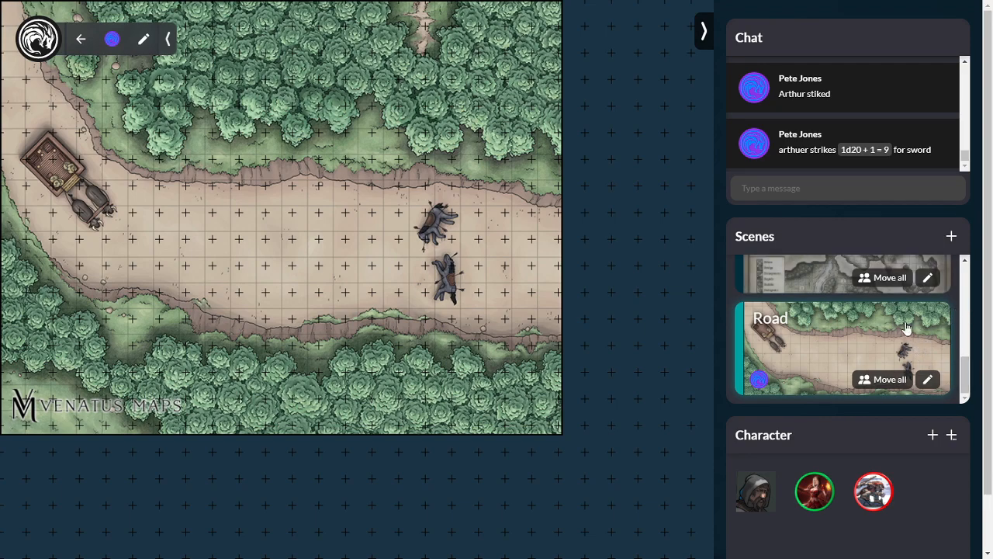
Try the Road scene's settings by entering the note "Dusk" and opening the map image picker, and discard the changes
{"action": "left_click", "coordinate": [929, 379]}
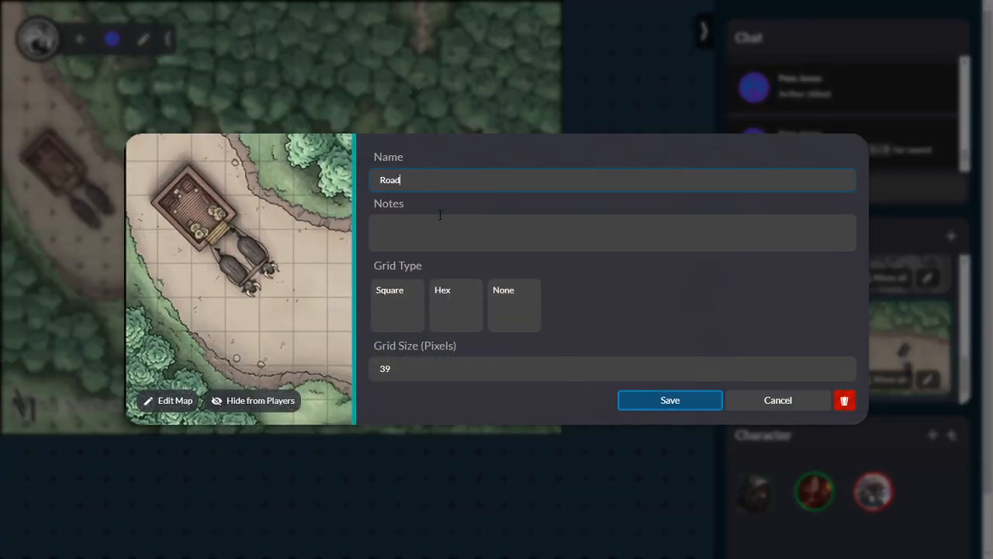
{"action": "left_click", "coordinate": [481, 234]}
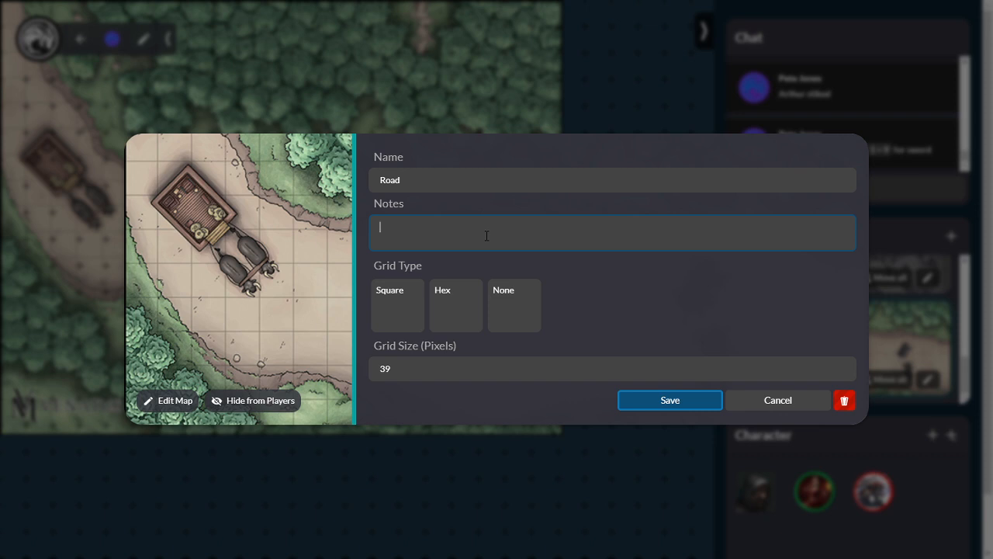
{"action": "type", "text": "Dusk"}
{"action": "left_click", "coordinate": [175, 400]}
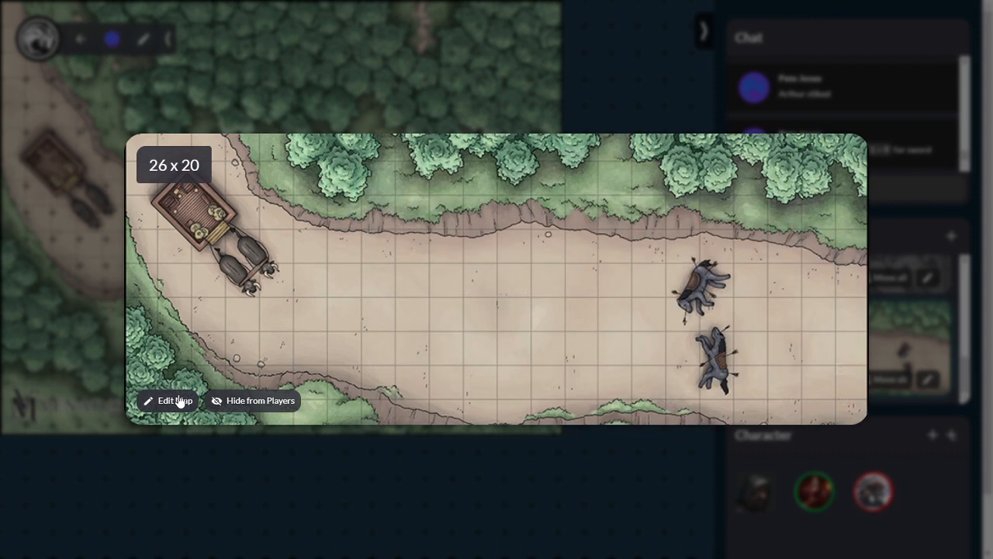
{"action": "left_click", "coordinate": [182, 400]}
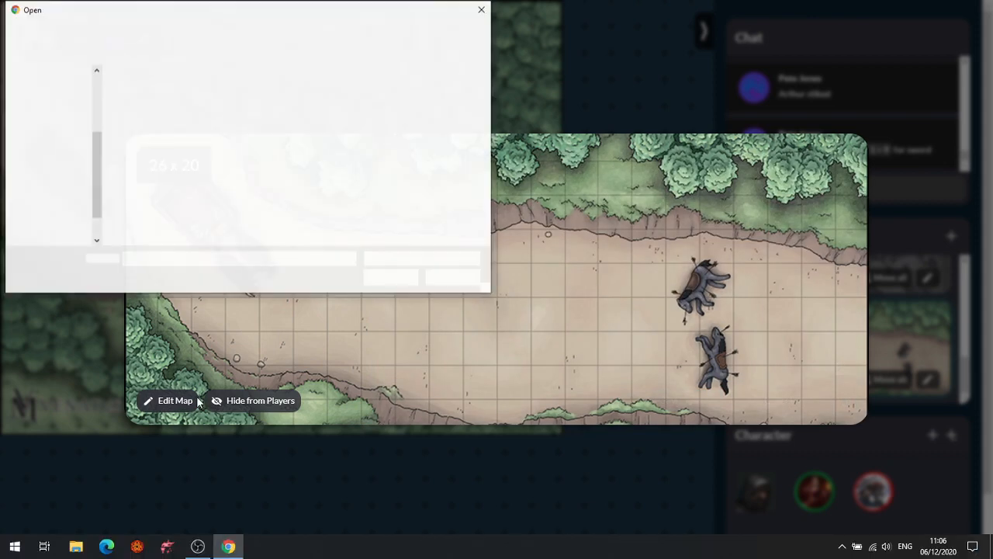
{"action": "left_click", "coordinate": [452, 277]}
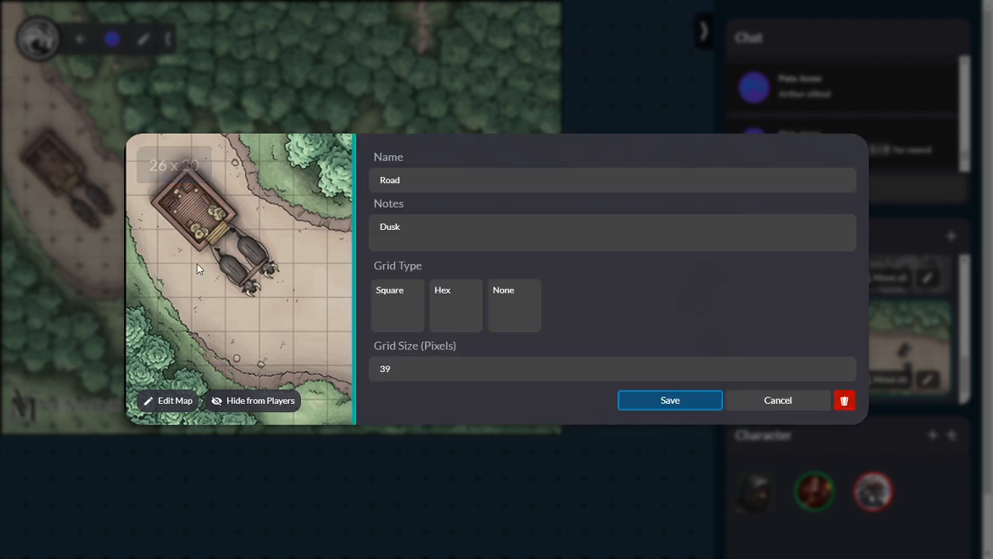
{"action": "mouse_move", "coordinate": [189, 202]}
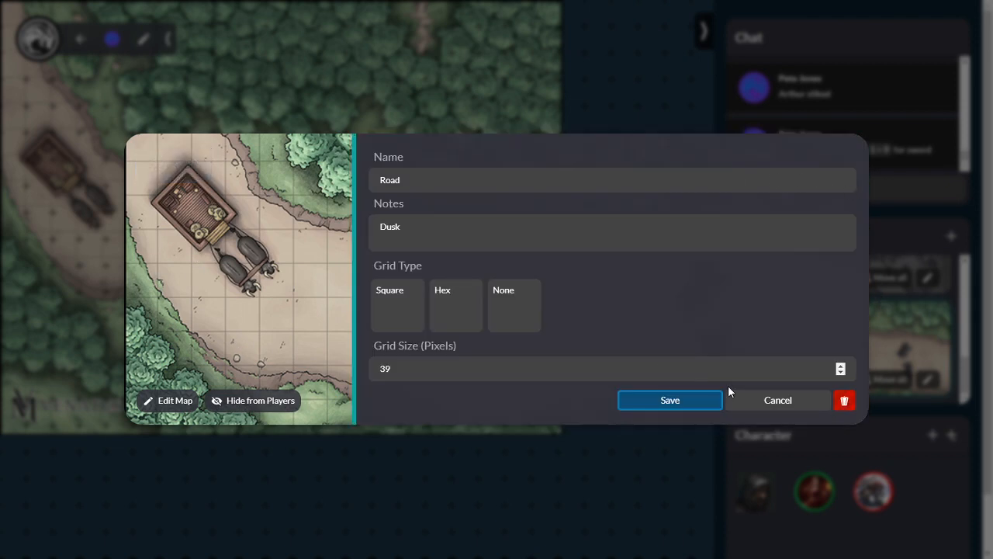
{"action": "left_click", "coordinate": [783, 401]}
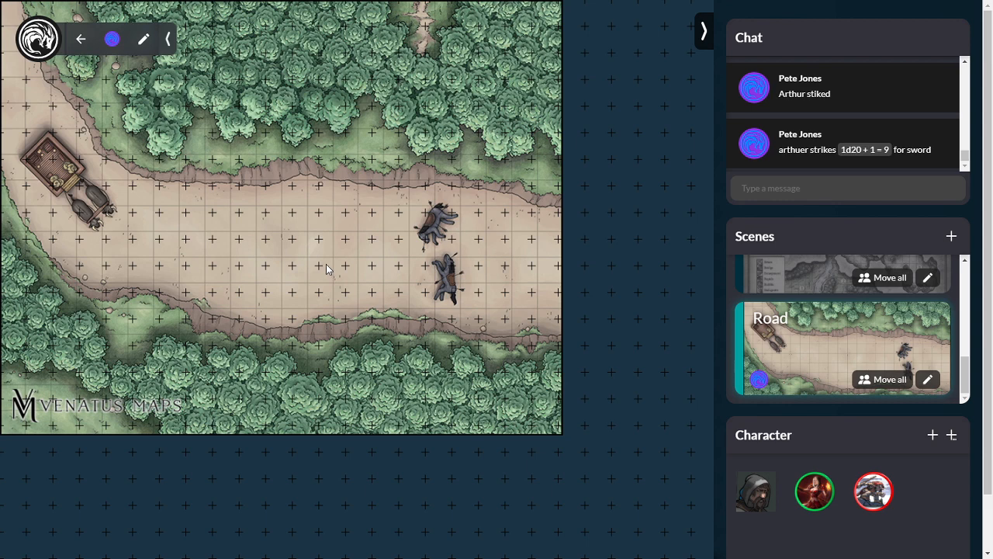
Start creating a new scene and look through the Pictures folder for its map image
{"action": "scroll", "coordinate": [869, 349], "scroll_direction": "down", "scroll_amount": 1}
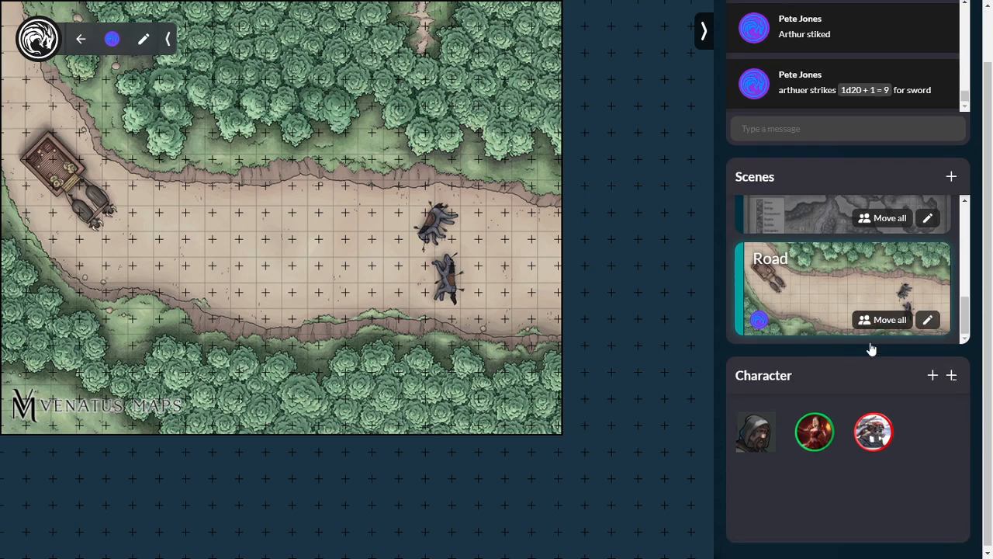
{"action": "left_click", "coordinate": [951, 177]}
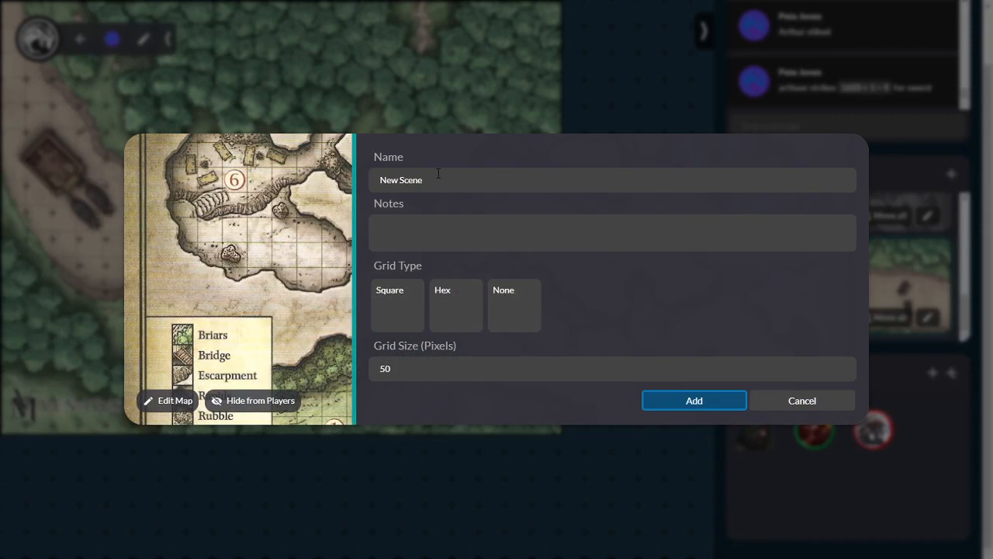
{"action": "left_click", "coordinate": [371, 179]}
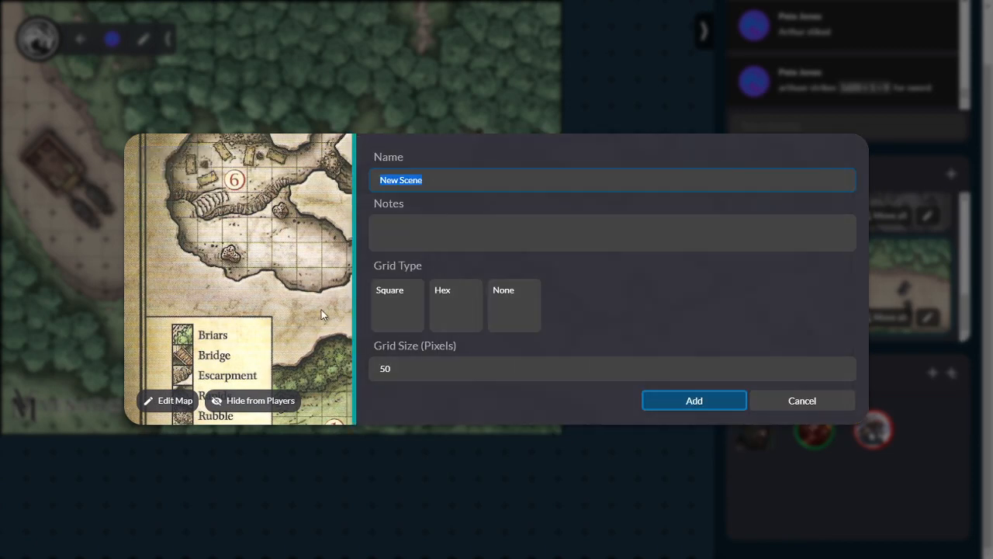
{"action": "left_click", "coordinate": [176, 401]}
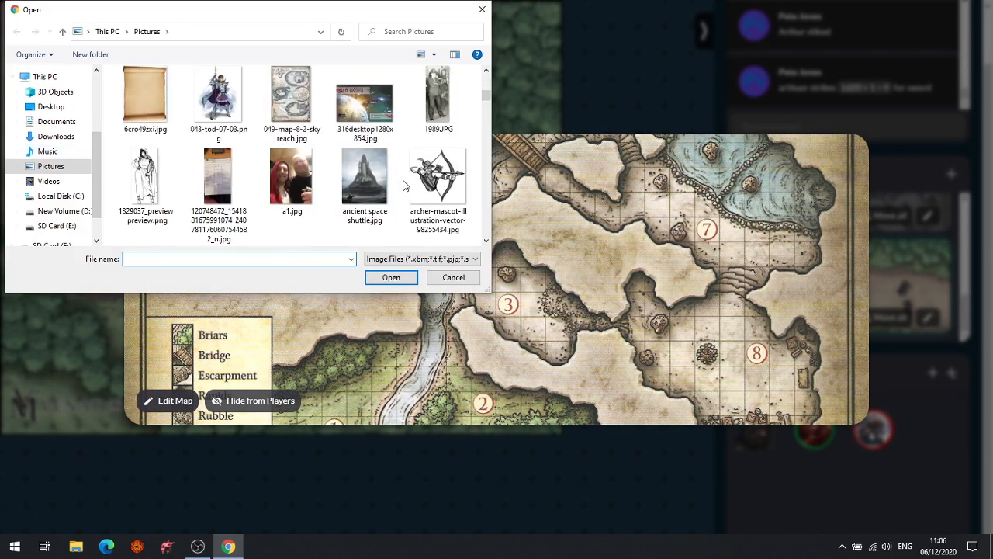
{"action": "scroll", "coordinate": [402, 188], "scroll_direction": "down", "scroll_amount": 3}
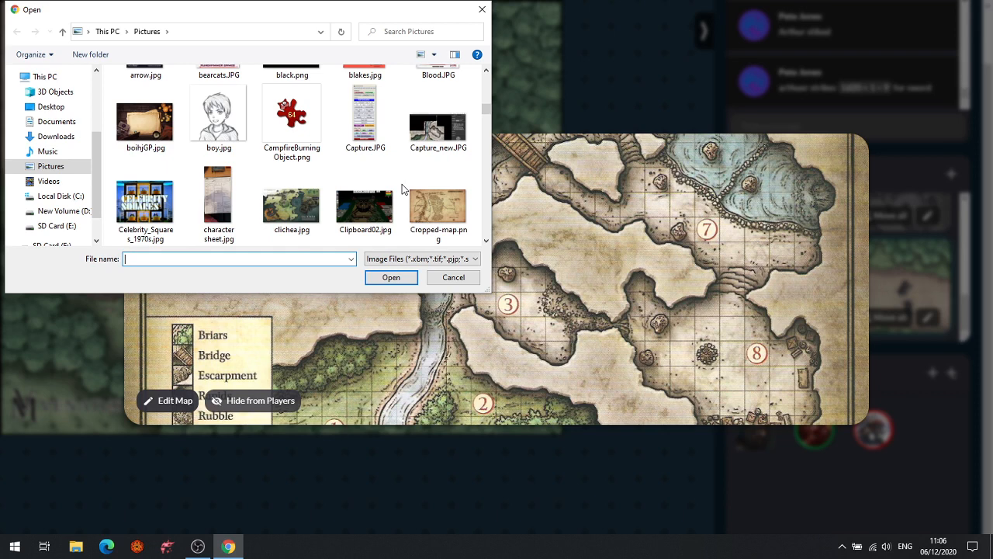
{"action": "scroll", "coordinate": [402, 189], "scroll_direction": "down", "scroll_amount": 2}
{"action": "scroll", "coordinate": [402, 187], "scroll_direction": "down", "scroll_amount": 4}
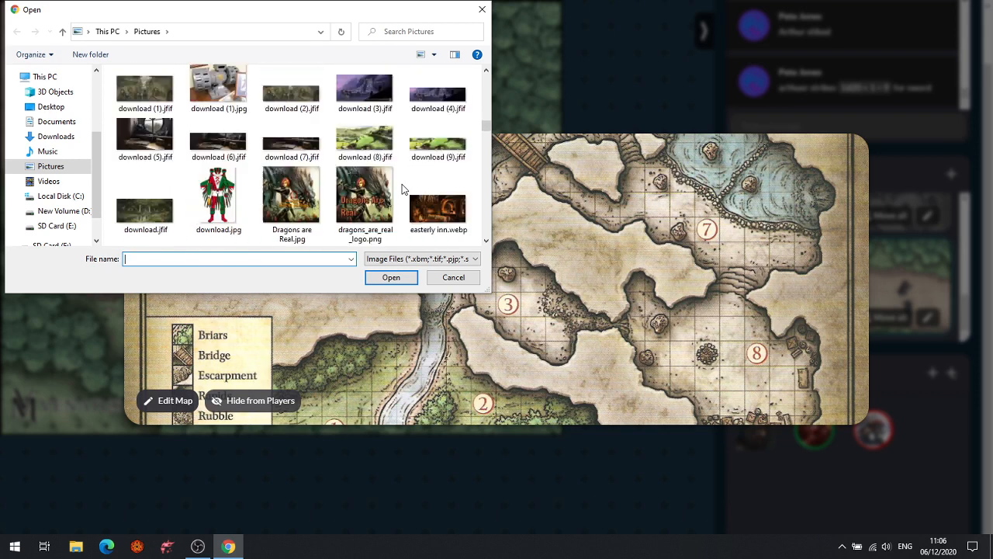
Browse to the scenes folder under FoundryVTT, Data, worlds, aime on New Volume (D:) for the scene's map image
{"action": "left_click", "coordinate": [63, 211]}
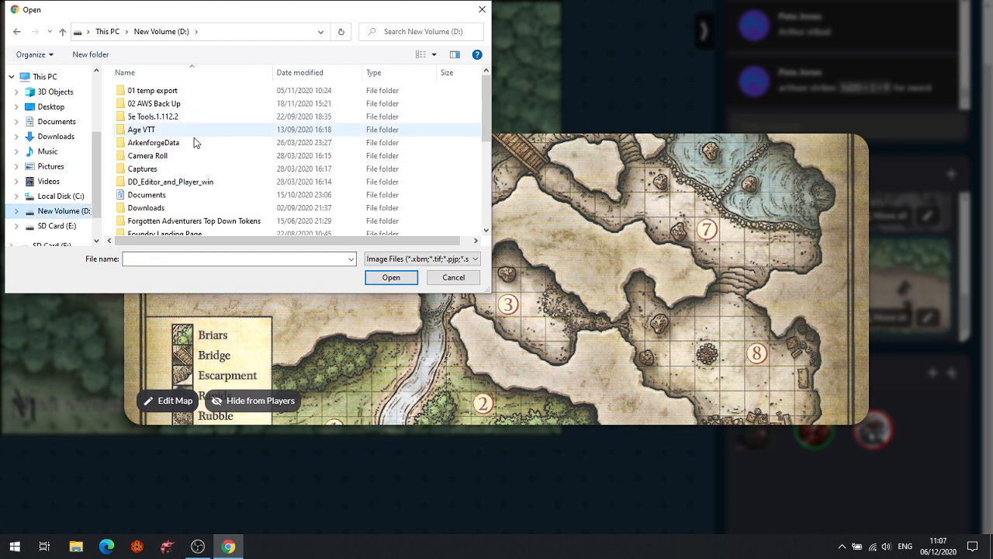
{"action": "scroll", "coordinate": [180, 190], "scroll_direction": "down", "scroll_amount": 3}
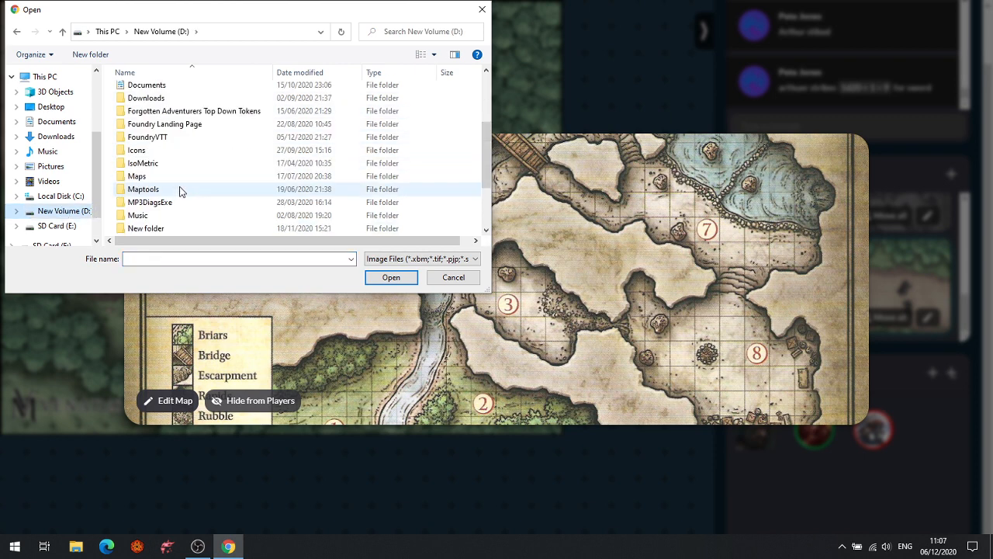
{"action": "scroll", "coordinate": [180, 191], "scroll_direction": "down", "scroll_amount": 1}
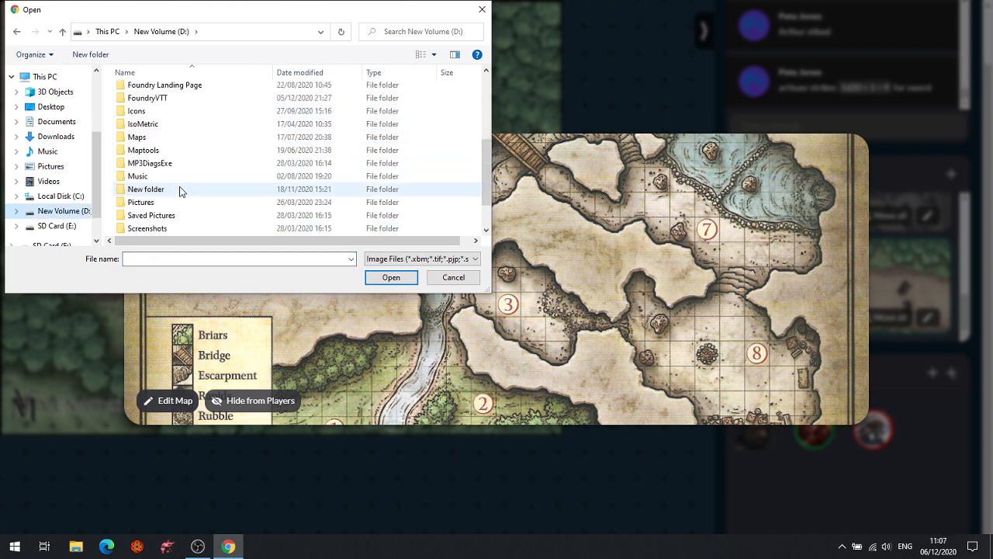
{"action": "double_click", "coordinate": [148, 98]}
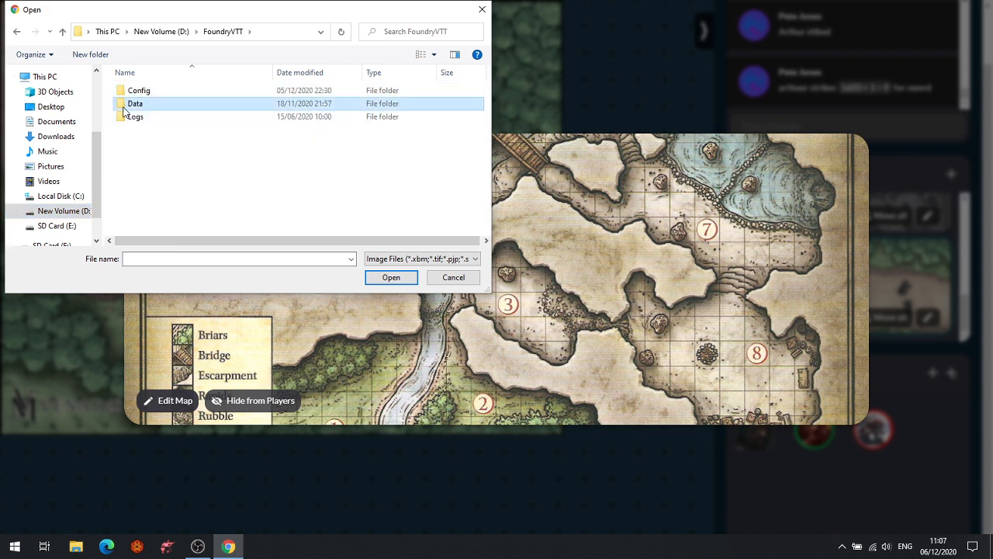
{"action": "double_click", "coordinate": [131, 104]}
{"action": "double_click", "coordinate": [142, 170]}
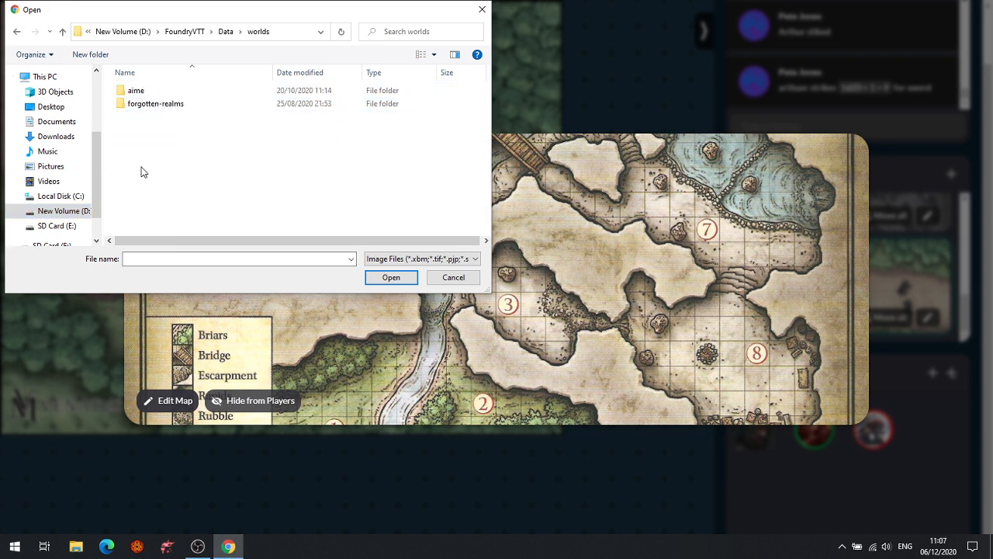
{"action": "double_click", "coordinate": [135, 91]}
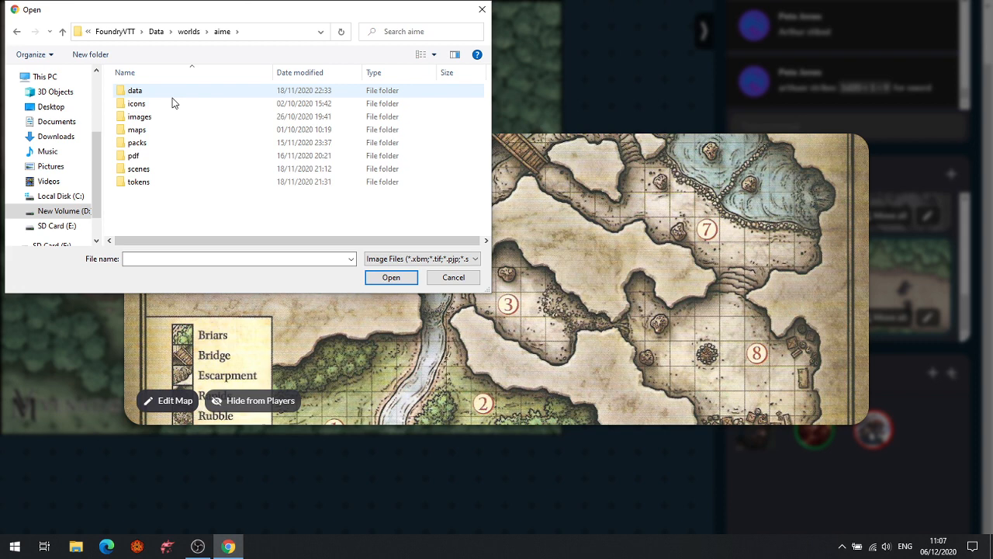
{"action": "double_click", "coordinate": [145, 169]}
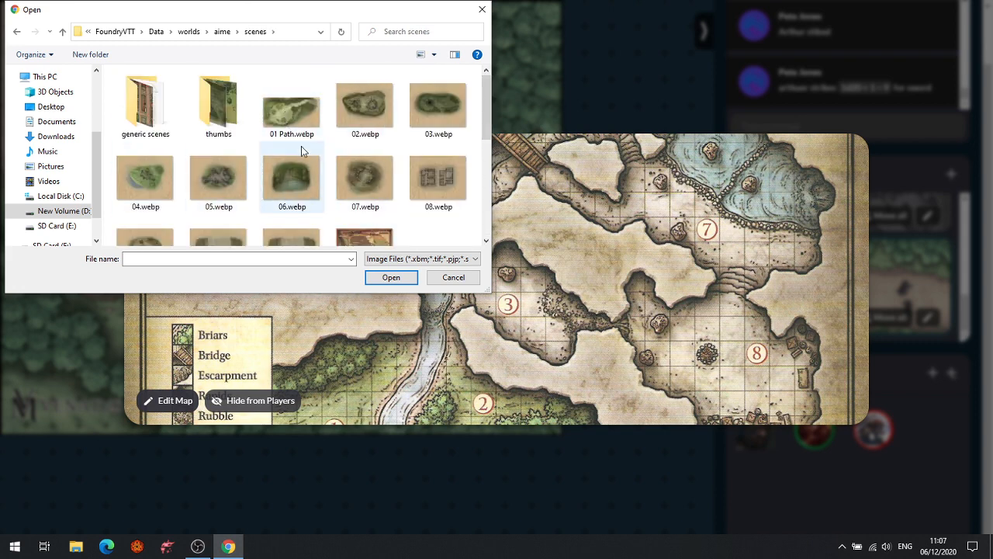
Look through the scenes folder and load 01 Path.webp as the new scene's map
{"action": "scroll", "coordinate": [303, 152], "scroll_direction": "down", "scroll_amount": 10}
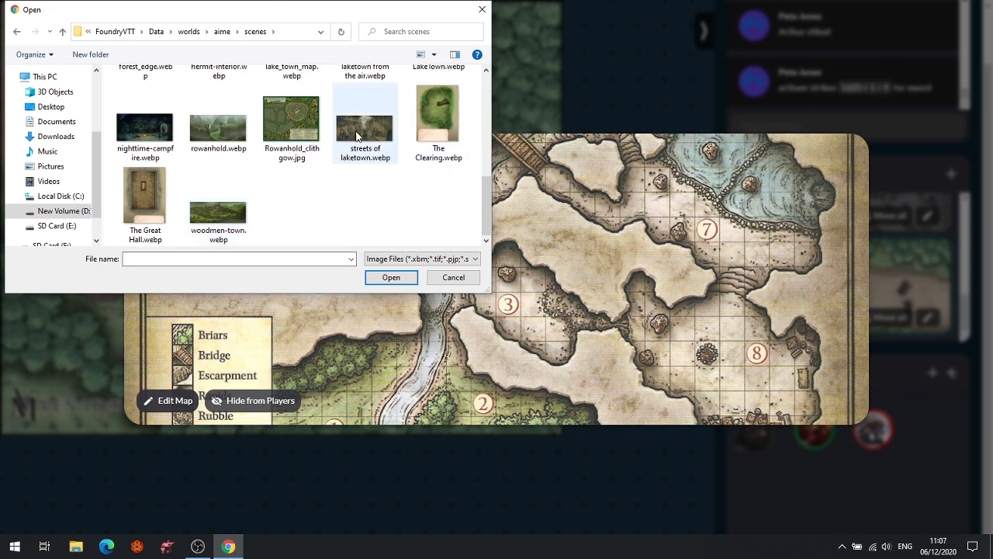
{"action": "scroll", "coordinate": [349, 128], "scroll_direction": "up", "scroll_amount": 10}
{"action": "left_click", "coordinate": [305, 116]}
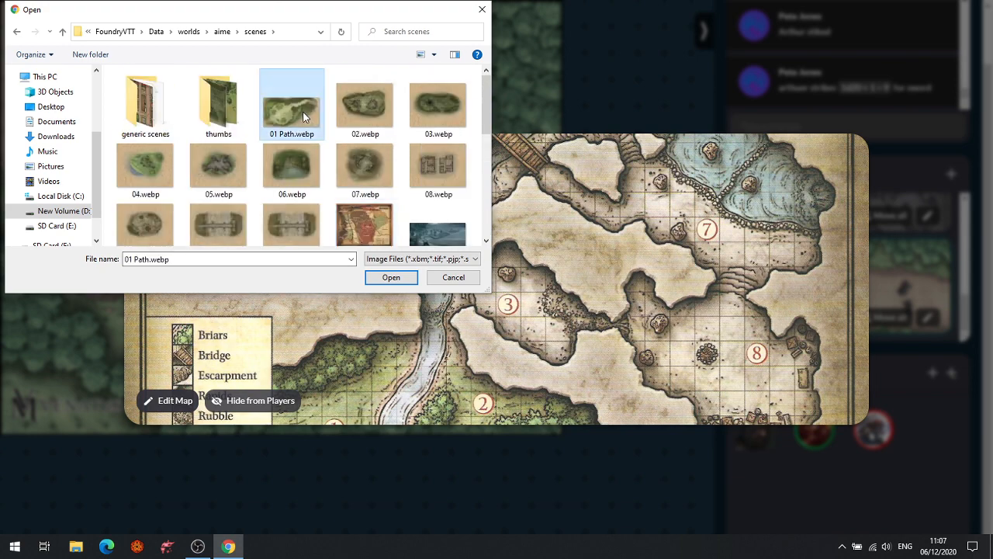
{"action": "left_click", "coordinate": [391, 277]}
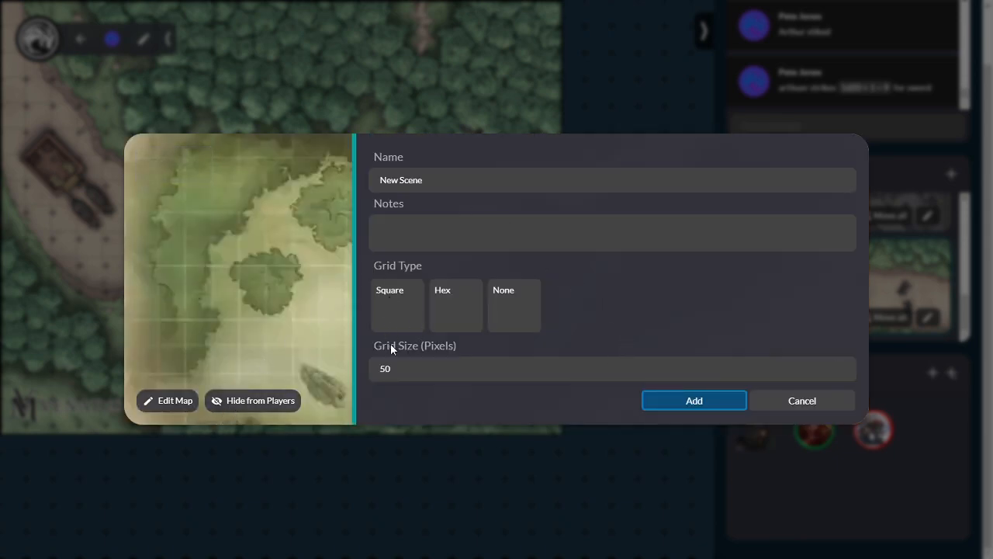
Choose the Square grid type, add the new scene, and open it from the scene list
{"action": "left_click", "coordinate": [383, 292]}
{"action": "left_click", "coordinate": [686, 403]}
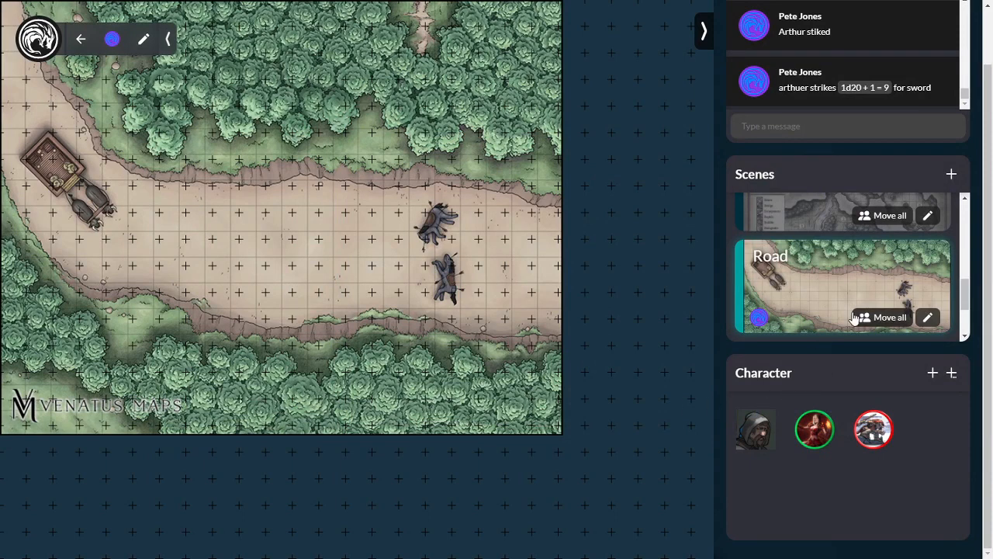
{"action": "scroll", "coordinate": [820, 311], "scroll_direction": "down", "scroll_amount": 1}
{"action": "left_click", "coordinate": [816, 306]}
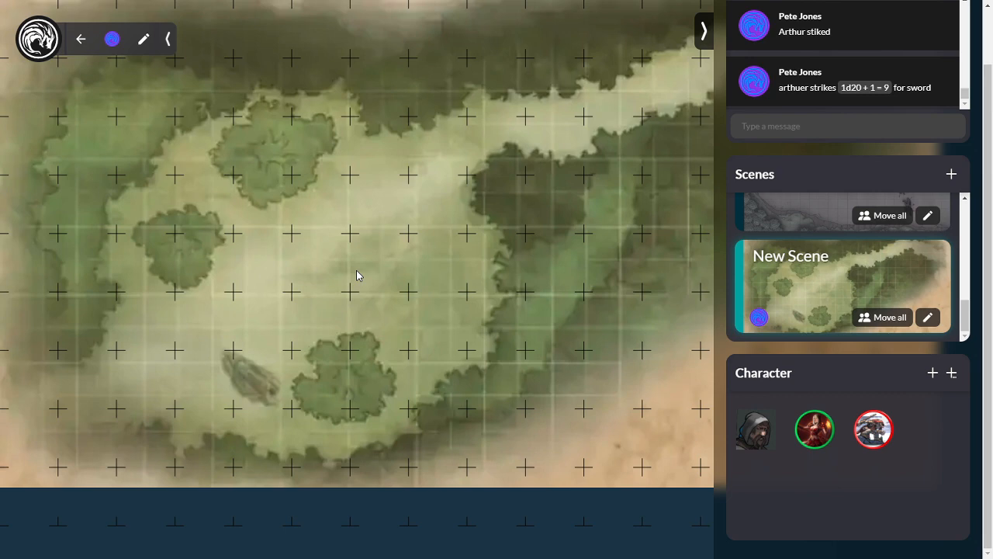
Set the new scene's grid size to 60 pixels and save the change
{"action": "left_click", "coordinate": [928, 318]}
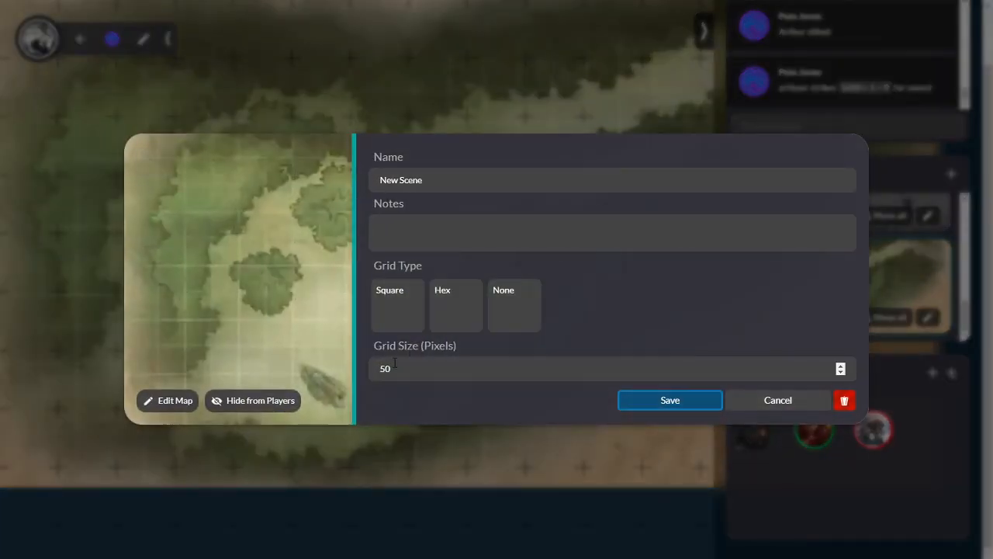
{"action": "left_click", "coordinate": [388, 368]}
{"action": "key", "text": "BackSpace"}
{"action": "type", "text": "6"}
{"action": "left_click", "coordinate": [663, 404]}
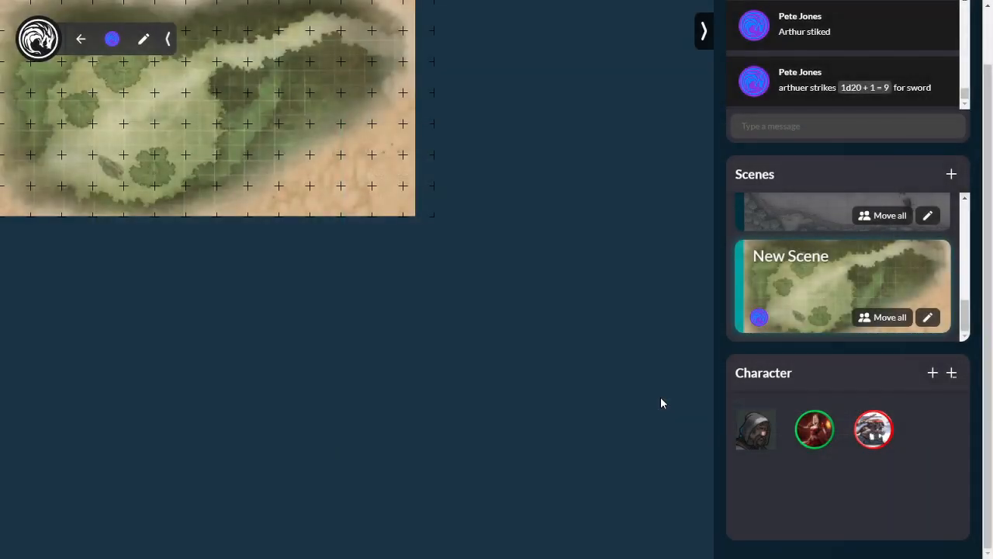
Examine how the scene's grid lines up with the squares drawn on the map, and review its settings without changing them
{"action": "scroll", "coordinate": [302, 180], "scroll_direction": "down", "scroll_amount": 1}
{"action": "scroll", "coordinate": [304, 174], "scroll_direction": "up", "scroll_amount": 2}
{"action": "scroll", "coordinate": [305, 173], "scroll_direction": "down", "scroll_amount": 3}
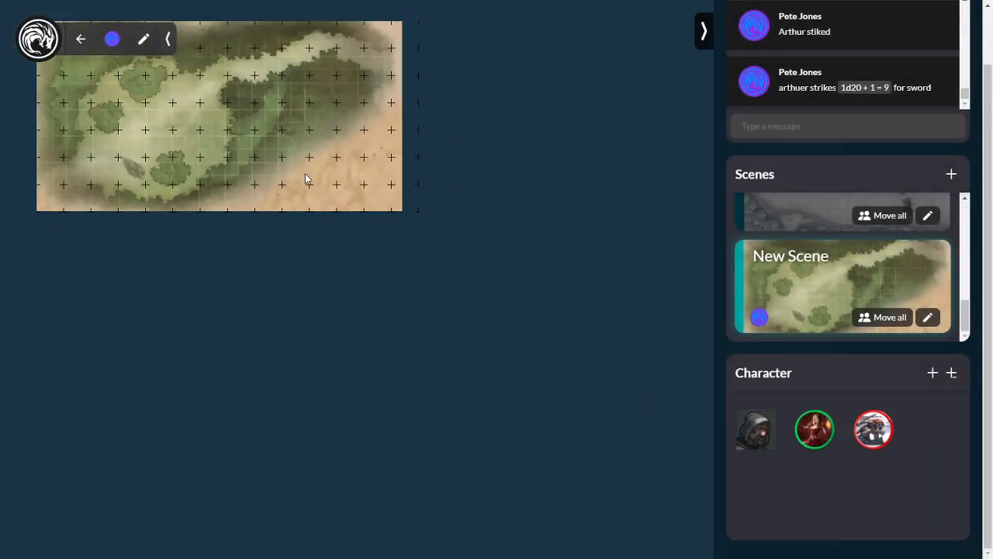
{"action": "scroll", "coordinate": [306, 172], "scroll_direction": "up", "scroll_amount": 3}
{"action": "scroll", "coordinate": [306, 173], "scroll_direction": "down", "scroll_amount": 2}
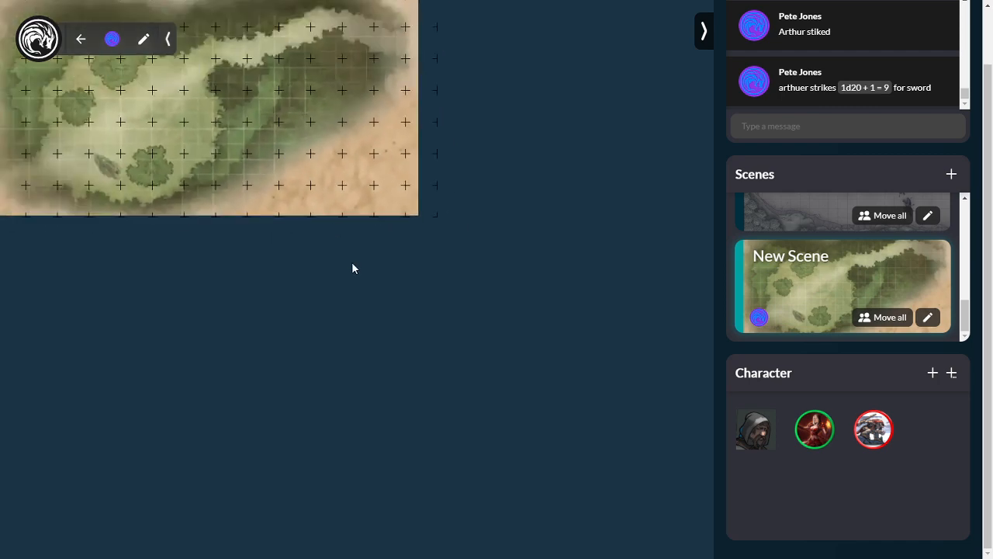
{"action": "right_click", "coordinate": [414, 344]}
{"action": "scroll", "coordinate": [225, 110], "scroll_direction": "up", "scroll_amount": 5}
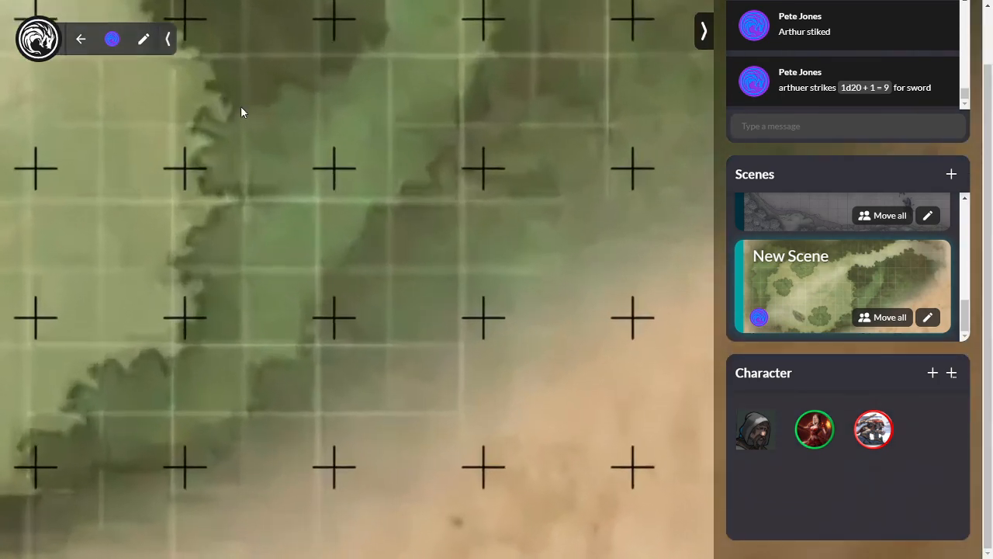
{"action": "right_click", "coordinate": [238, 169]}
{"action": "mouse_move", "coordinate": [198, 190]}
{"action": "left_mouse_down"}
{"action": "mouse_move", "coordinate": [294, 337]}
{"action": "mouse_move", "coordinate": [301, 328]}
{"action": "left_mouse_up"}
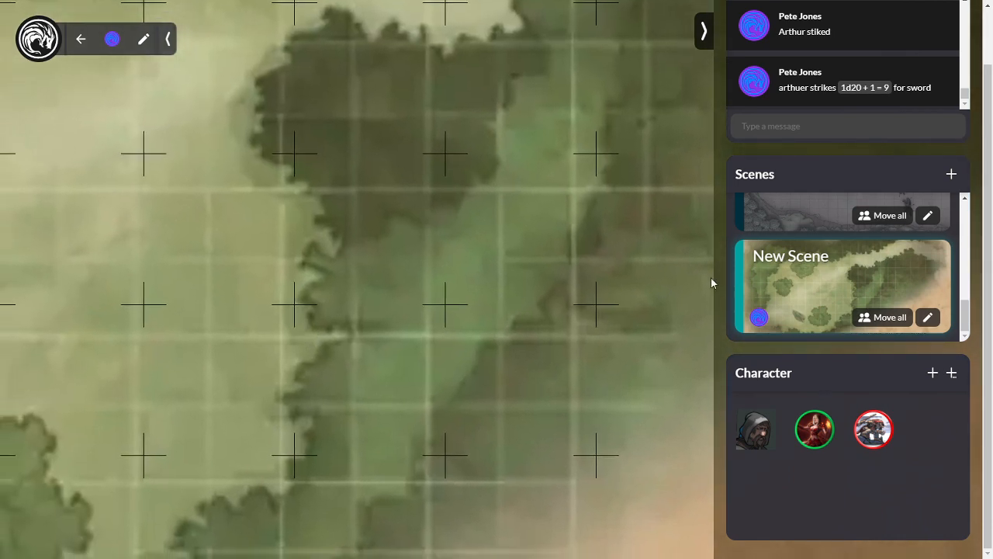
{"action": "left_click", "coordinate": [928, 319]}
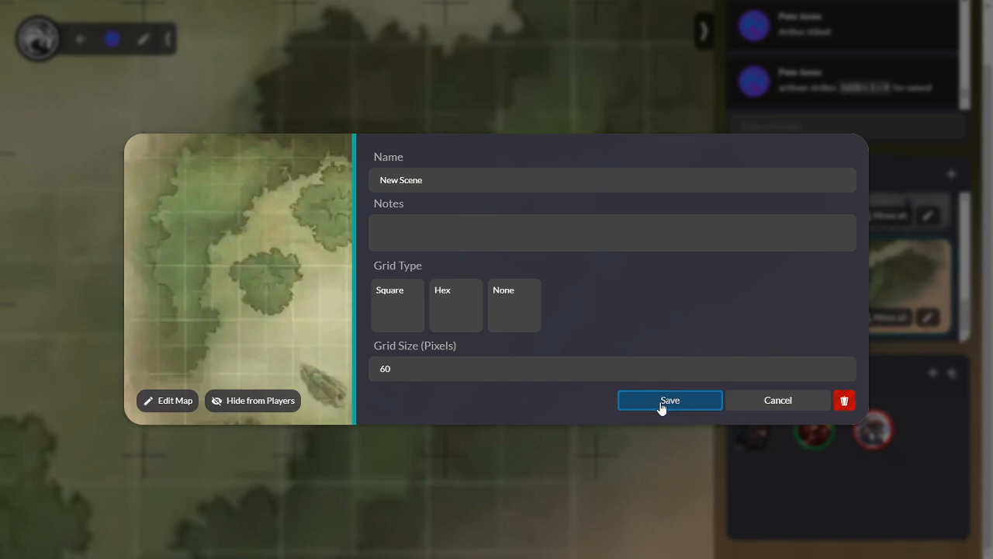
{"action": "left_click", "coordinate": [780, 400]}
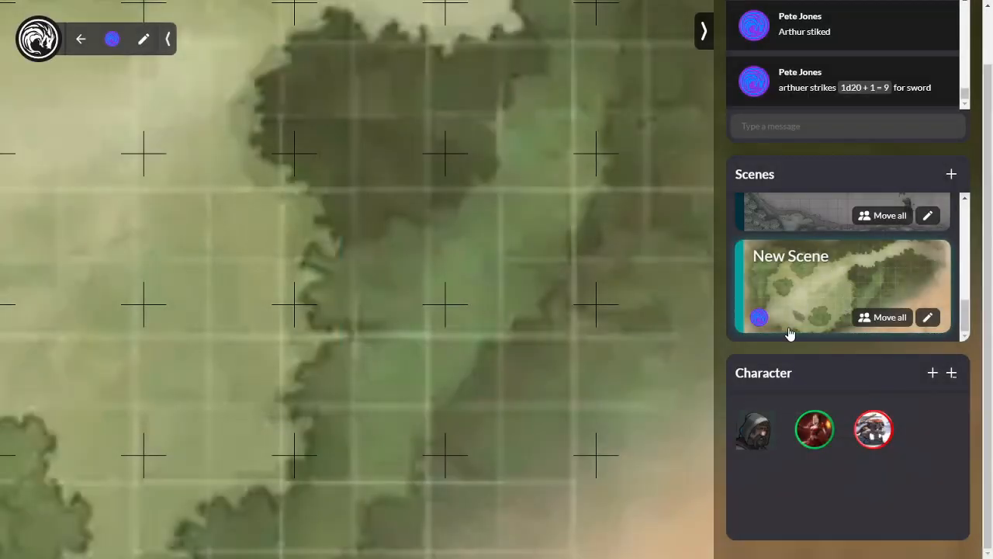
Start a new character and upload 226_DwarfPaladin-S2.png from the aime world's tokens/PC folder as its token image
{"action": "left_click", "coordinate": [933, 374]}
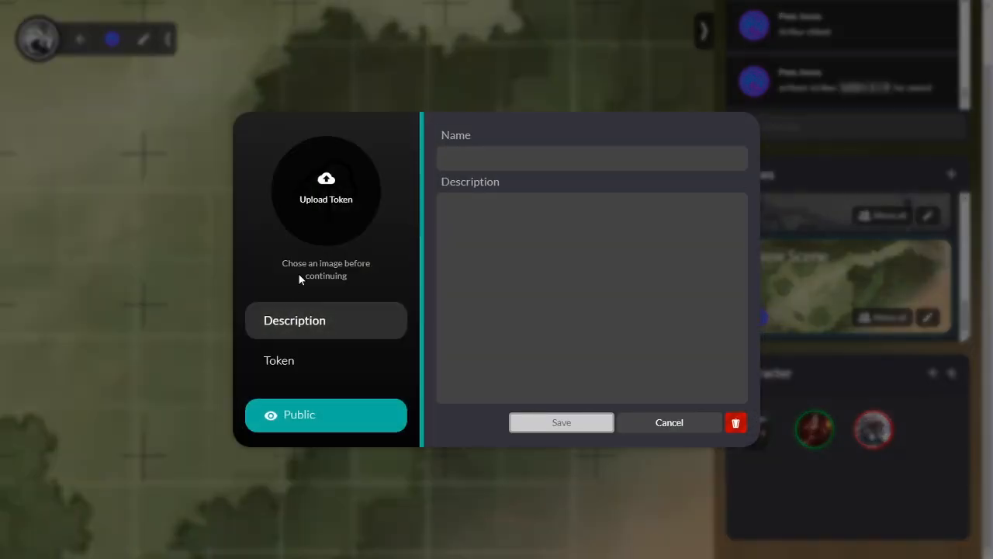
{"action": "left_click", "coordinate": [326, 181]}
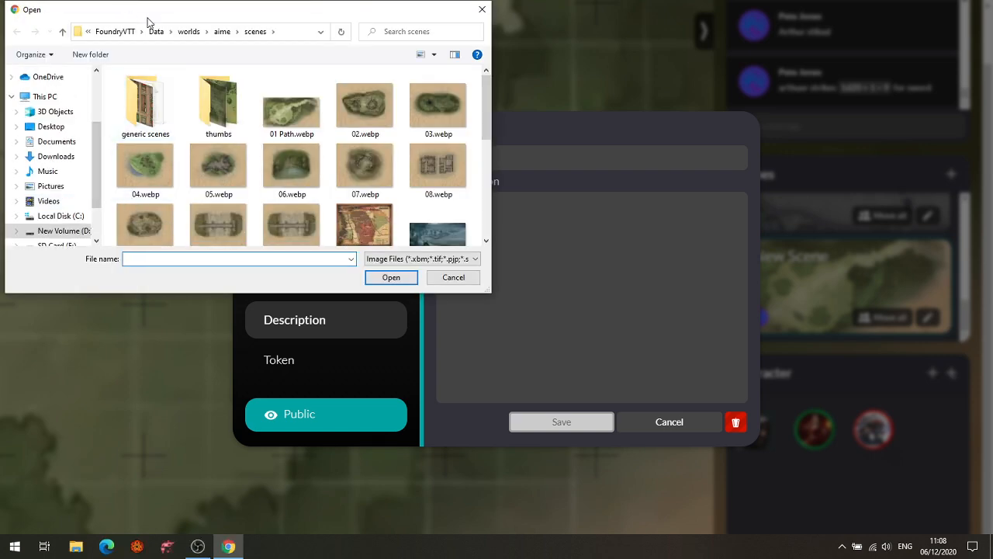
{"action": "left_click", "coordinate": [222, 31]}
{"action": "double_click", "coordinate": [140, 185]}
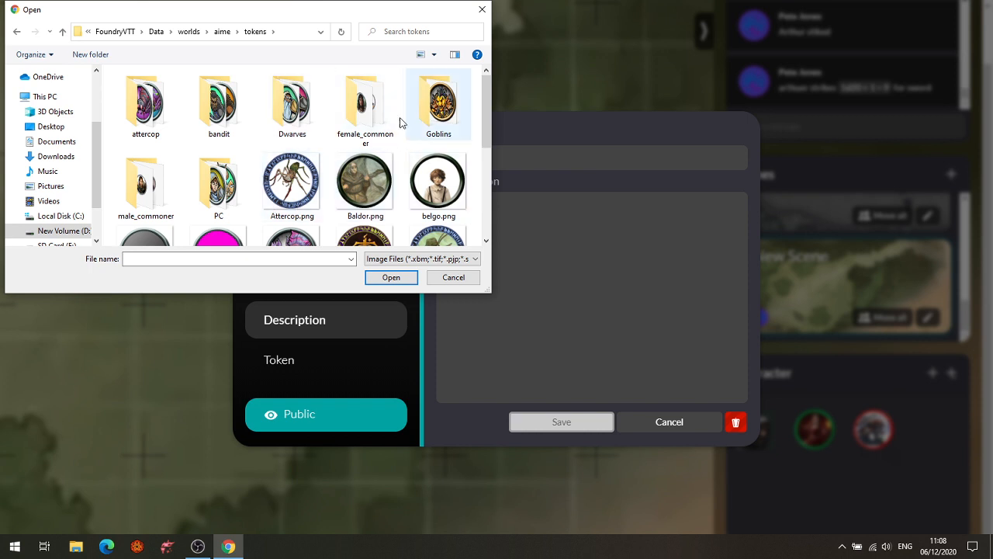
{"action": "double_click", "coordinate": [221, 185]}
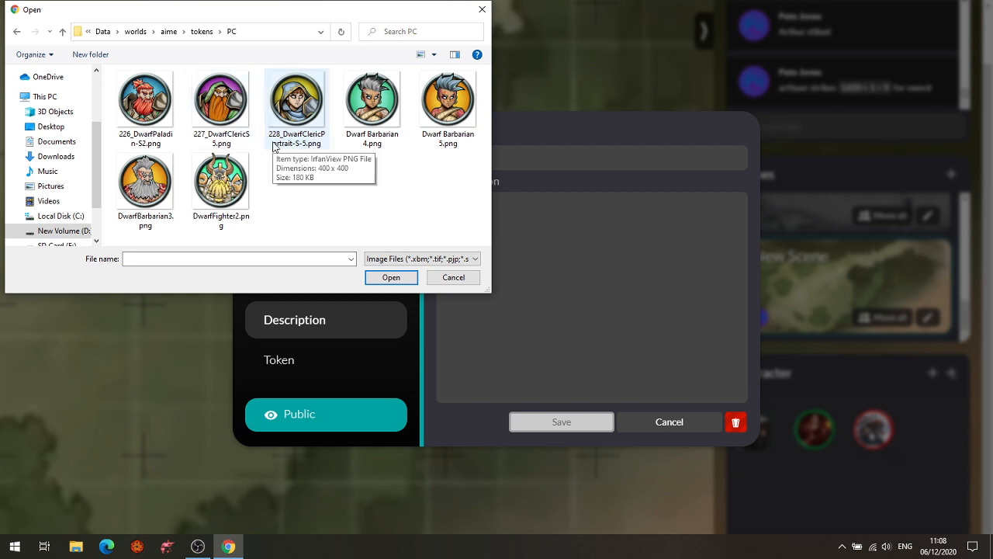
{"action": "left_click", "coordinate": [145, 104]}
{"action": "left_click", "coordinate": [392, 278]}
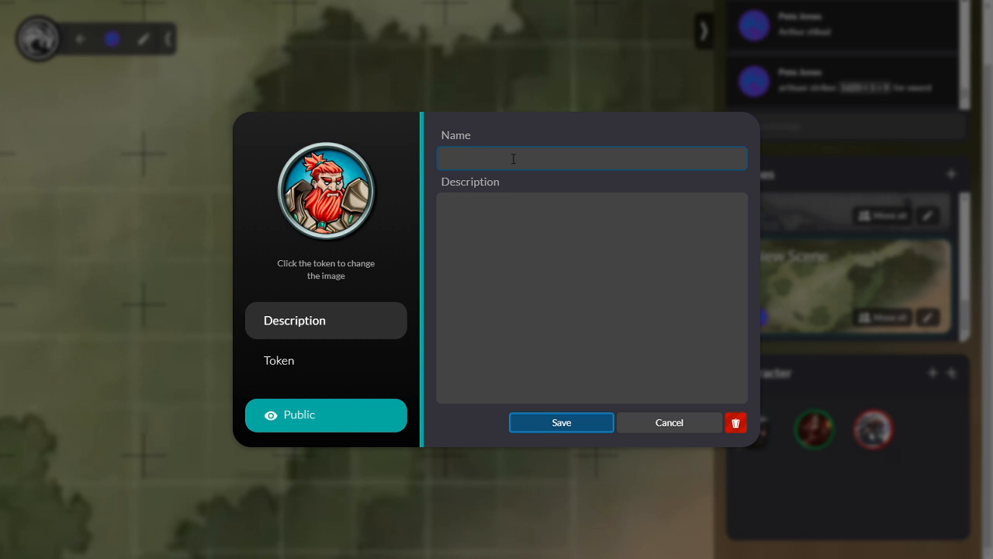
Name the character "Ungar" and enter the description "He is a red haired Dwarf" followed by the lines "Str+2" and "Int 0"
{"action": "type", "text": "Un"}
{"action": "type", "text": "He is a red"}
{"action": "type", "text": " haired Dwarf"}
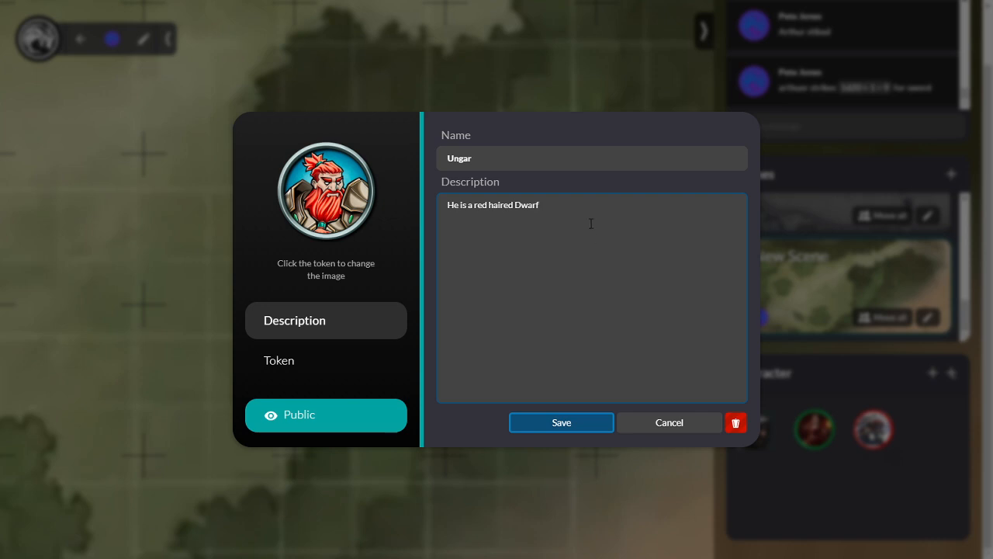
{"action": "key", "text": "Return"}
{"action": "type", "text": "Str"}
{"action": "type", "text": "+2 "}
{"action": "type", "text": "In"}
{"action": "type", "text": "t 0"}
Toggle the dwarf's visibility to private and back to public, and save the character
{"action": "left_click", "coordinate": [317, 416]}
{"action": "left_click", "coordinate": [314, 419]}
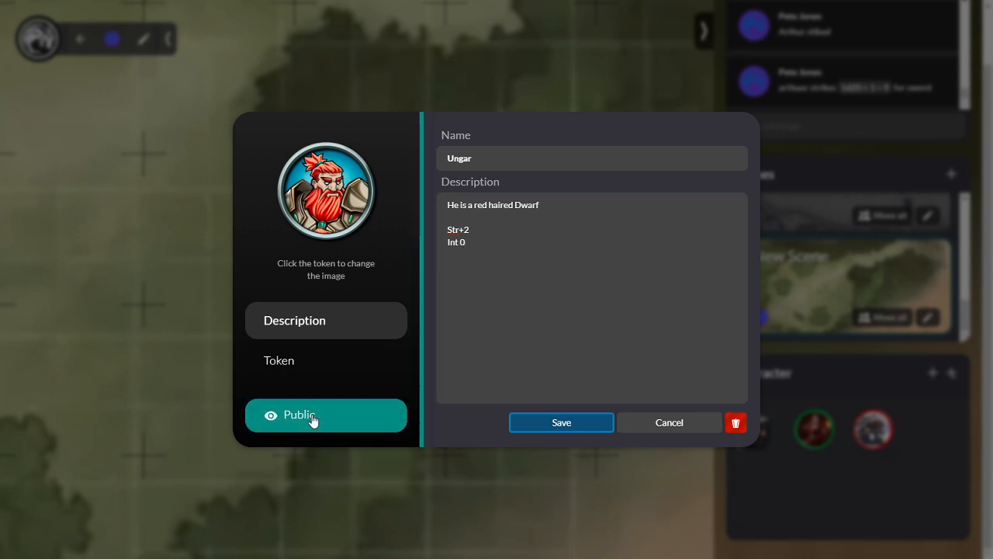
{"action": "left_click", "coordinate": [560, 422]}
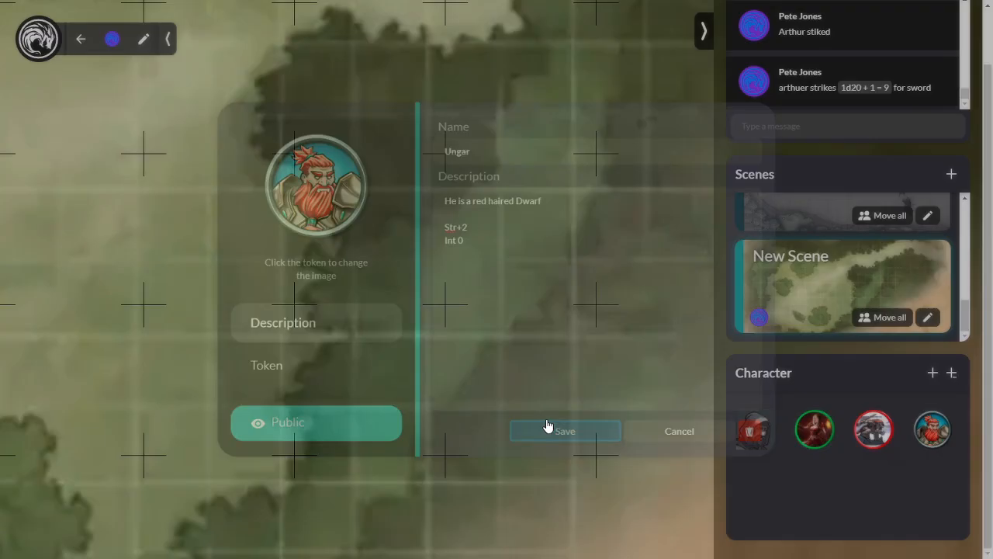
Place the dwarf on the New Scene map beside the dark bushes, and view the token's details without changing them
{"action": "left_click_drag", "start_coordinate": [239, 196], "coordinate": [307, 247]}
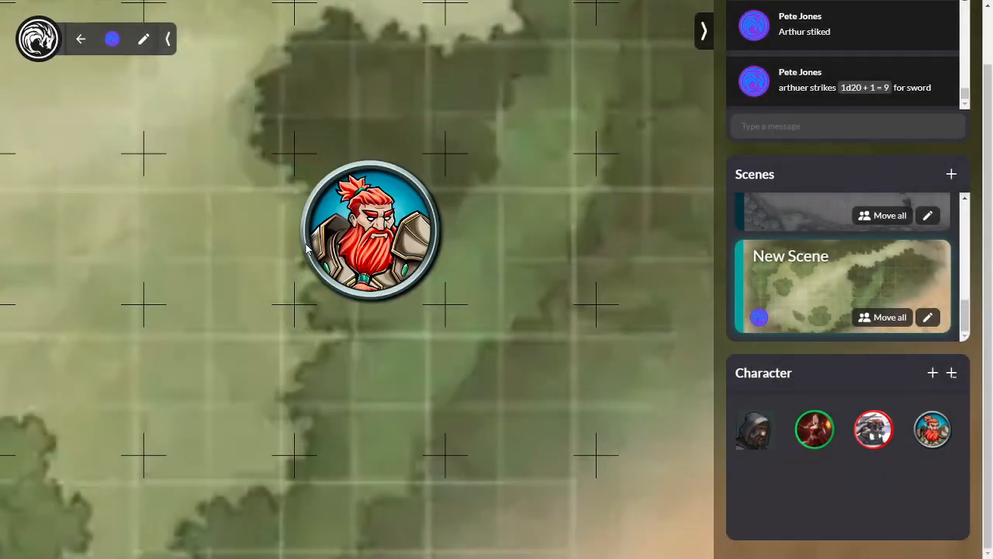
{"action": "double_click", "coordinate": [377, 238]}
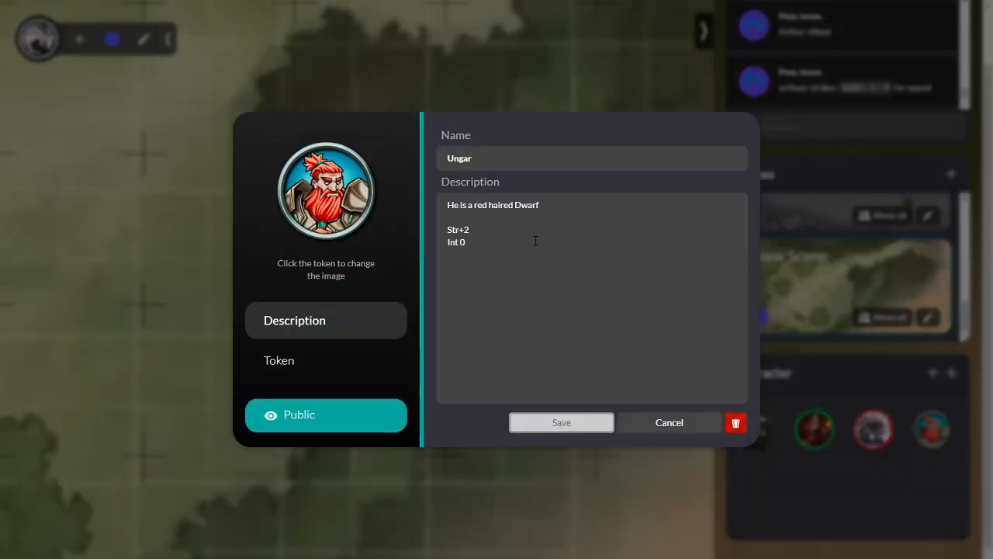
{"action": "left_click", "coordinate": [668, 422]}
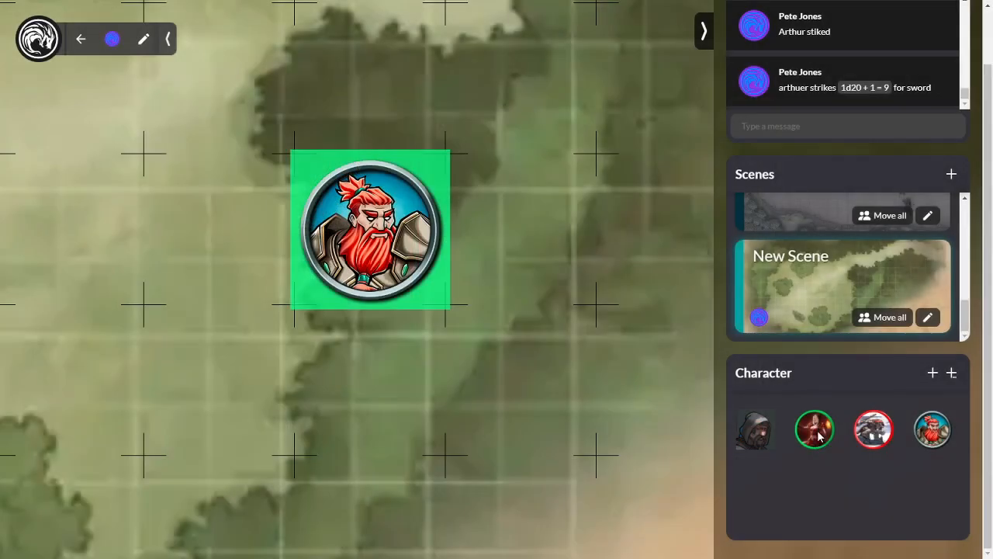
Make the elven wizard library character private, save it, and place it on the map directly below the dwarf
{"action": "left_click", "coordinate": [815, 431]}
{"action": "left_click", "coordinate": [296, 426]}
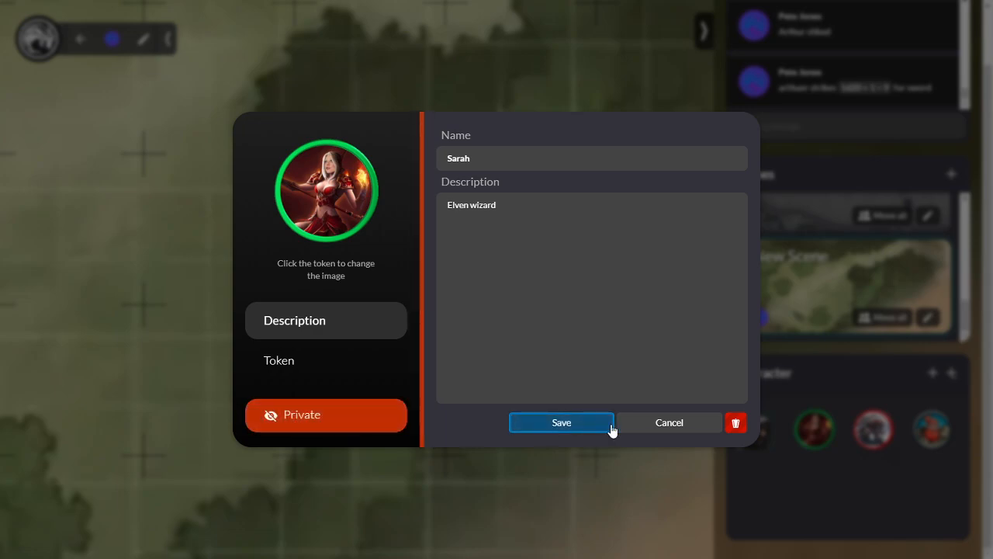
{"action": "left_click", "coordinate": [610, 425]}
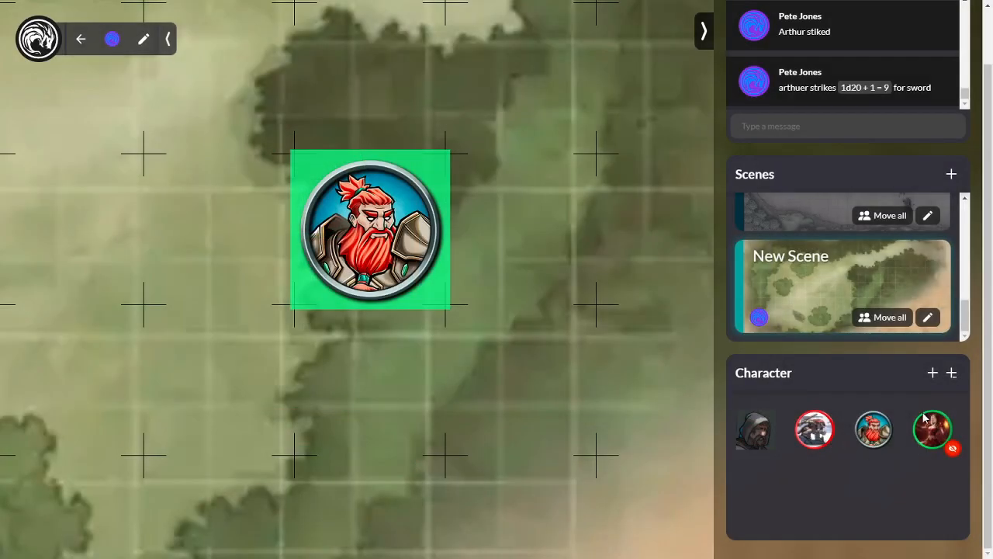
{"action": "left_click_drag", "start_coordinate": [931, 432], "coordinate": [322, 380]}
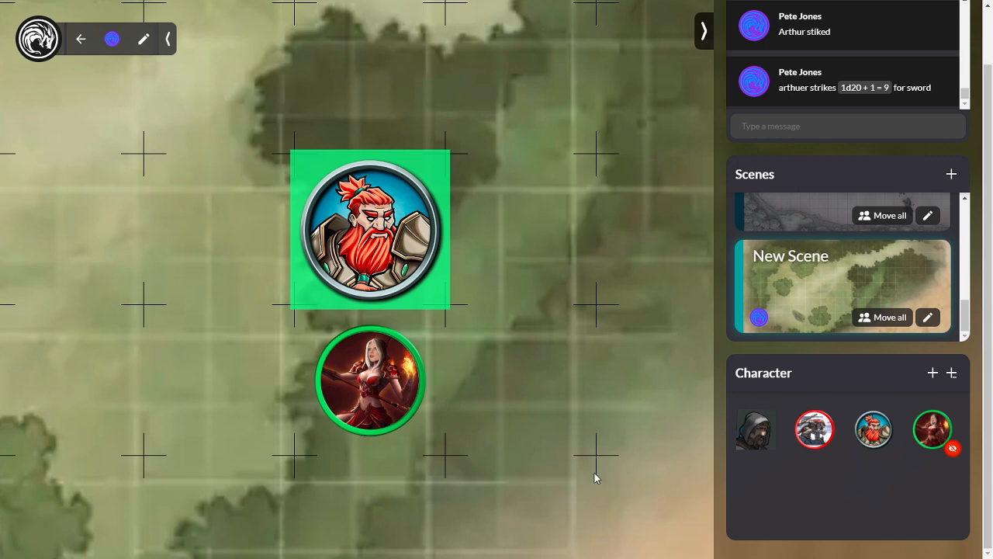
Change the elven wizard token on the map from private to public and save it
{"action": "left_click", "coordinate": [372, 397]}
{"action": "double_click", "coordinate": [372, 397]}
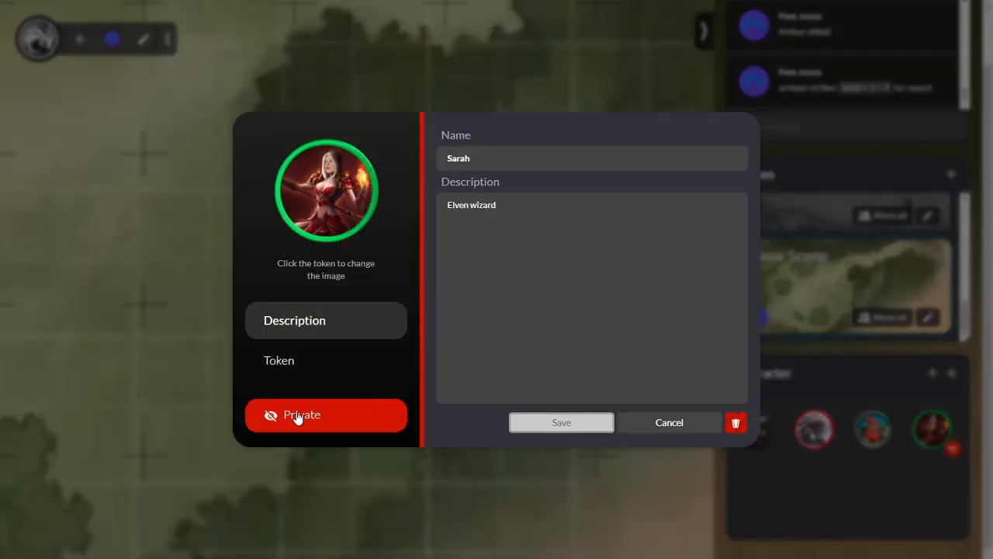
{"action": "left_click", "coordinate": [297, 416]}
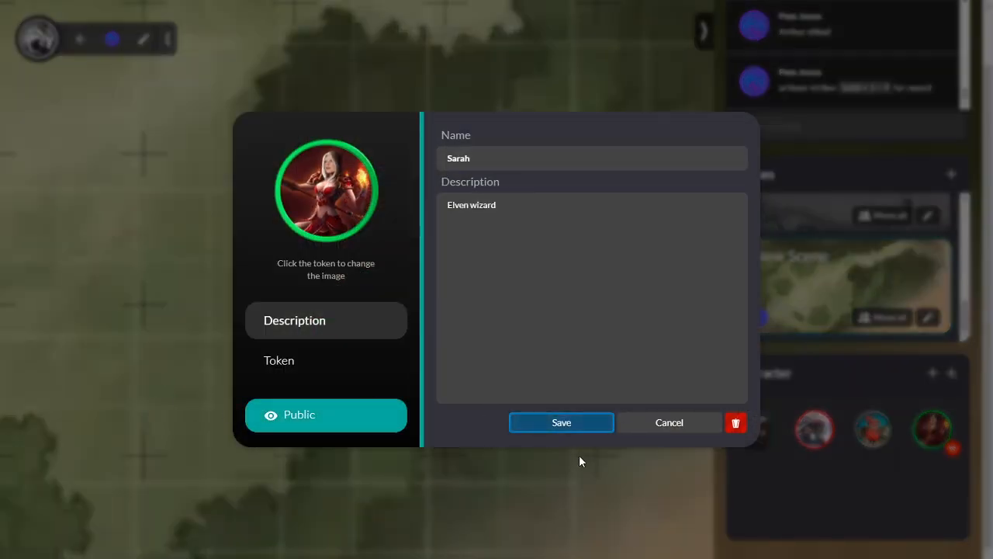
{"action": "left_click", "coordinate": [556, 430]}
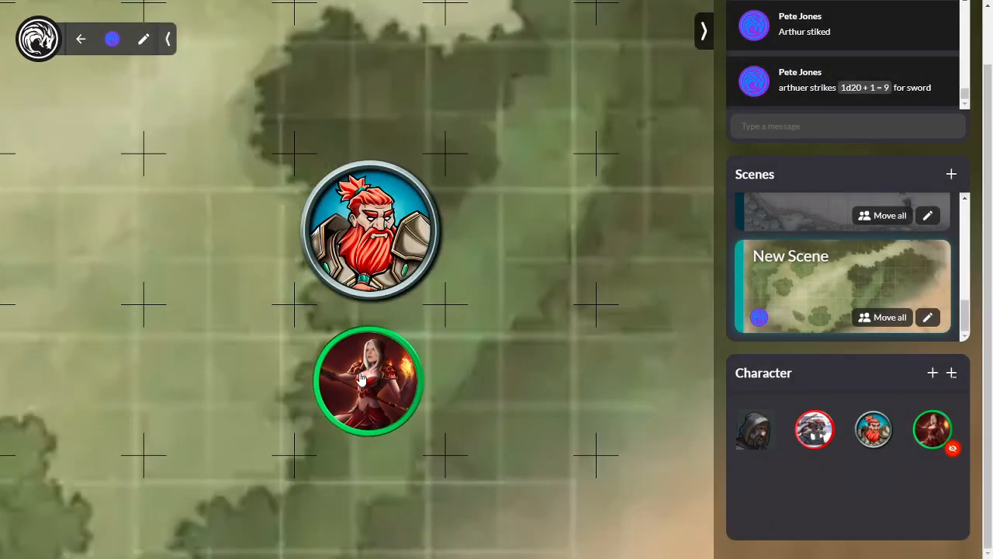
View the elven wizard token's style, color, size and icon options without changing them
{"action": "double_click", "coordinate": [359, 378]}
{"action": "left_click", "coordinate": [359, 372]}
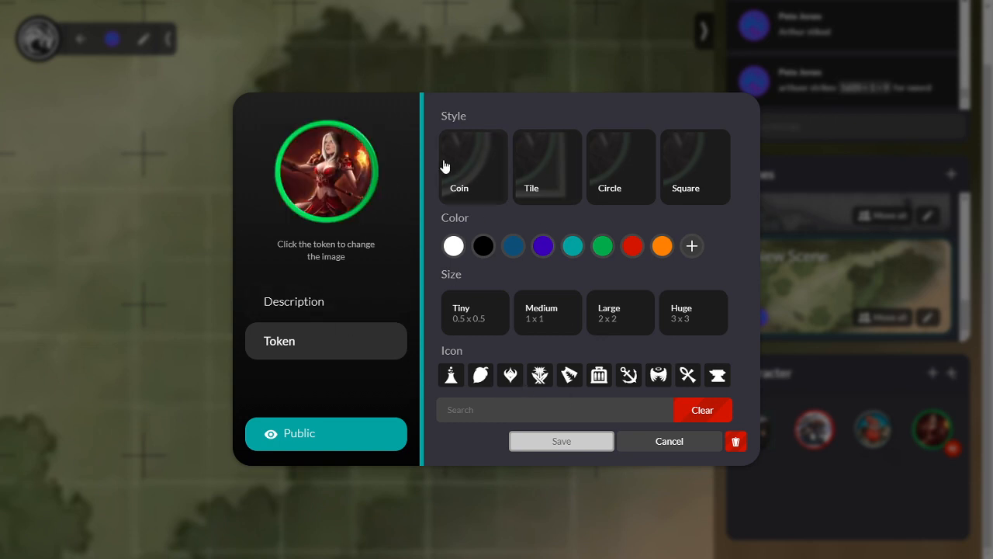
{"action": "left_click", "coordinate": [672, 443]}
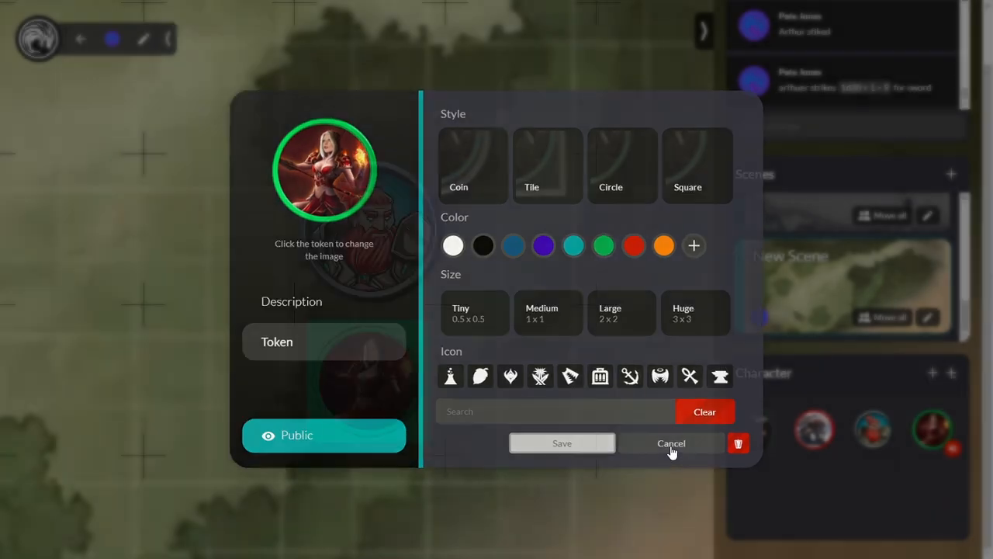
Preview the Coin, Tile, Circle and Square styles on the dwarf token and save it with the Tile style
{"action": "double_click", "coordinate": [362, 232]}
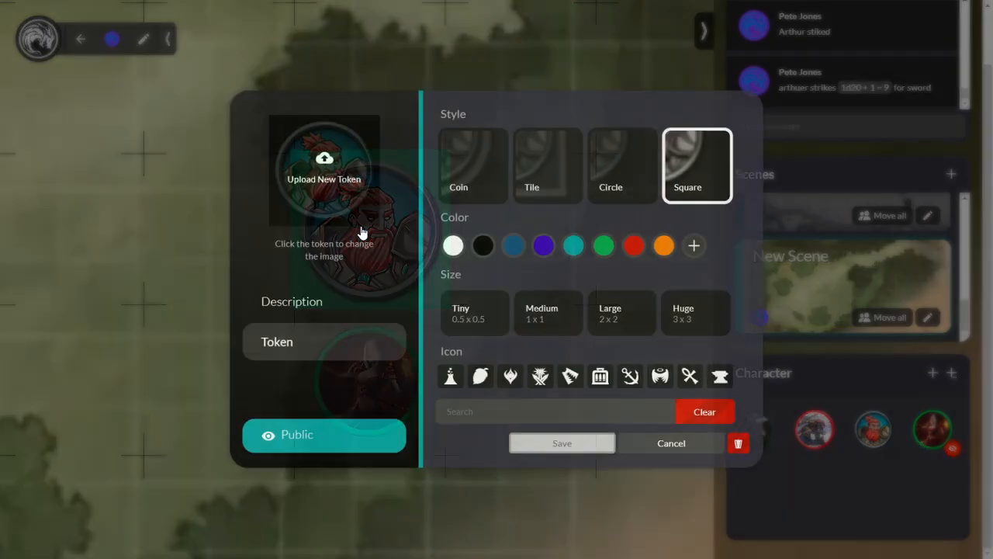
{"action": "left_click", "coordinate": [474, 174]}
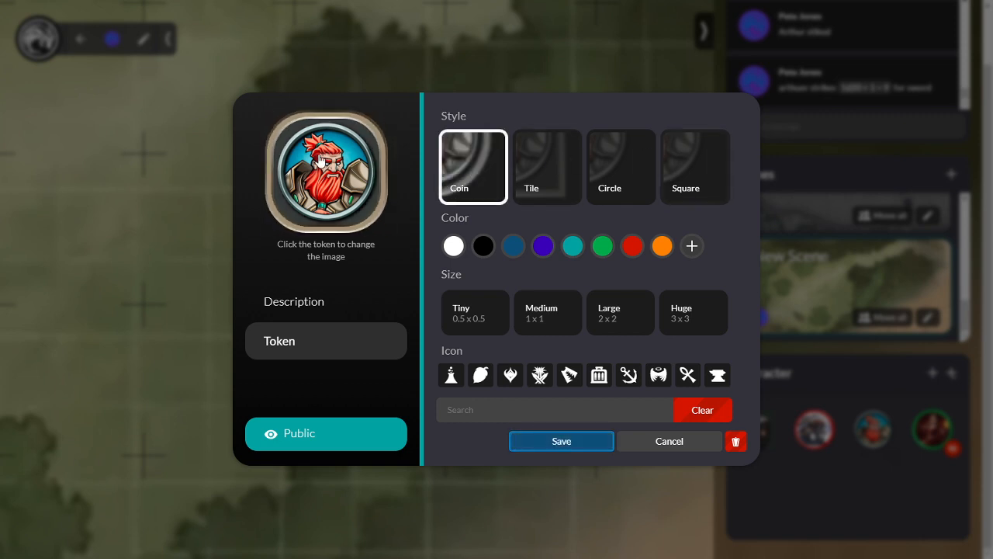
{"action": "left_click", "coordinate": [534, 173]}
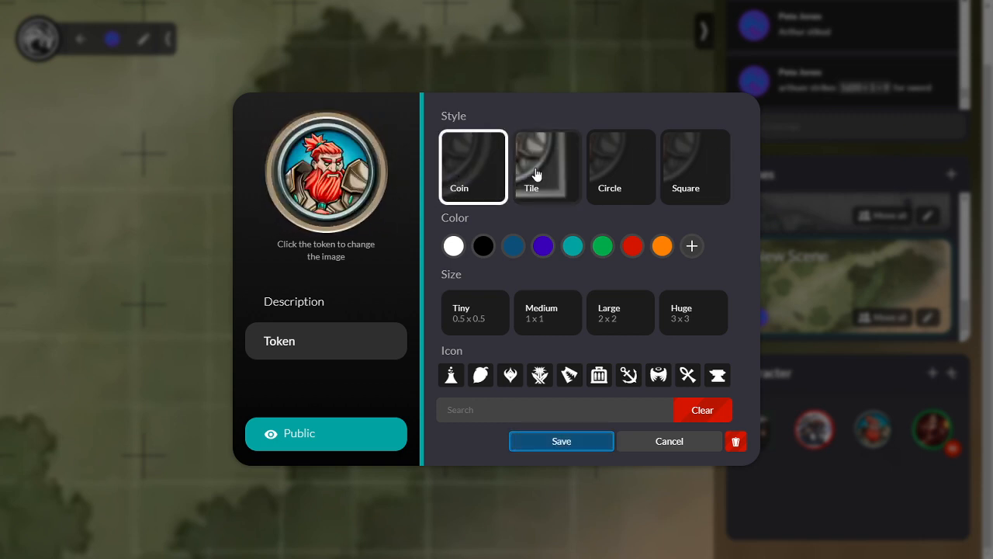
{"action": "left_click", "coordinate": [626, 166]}
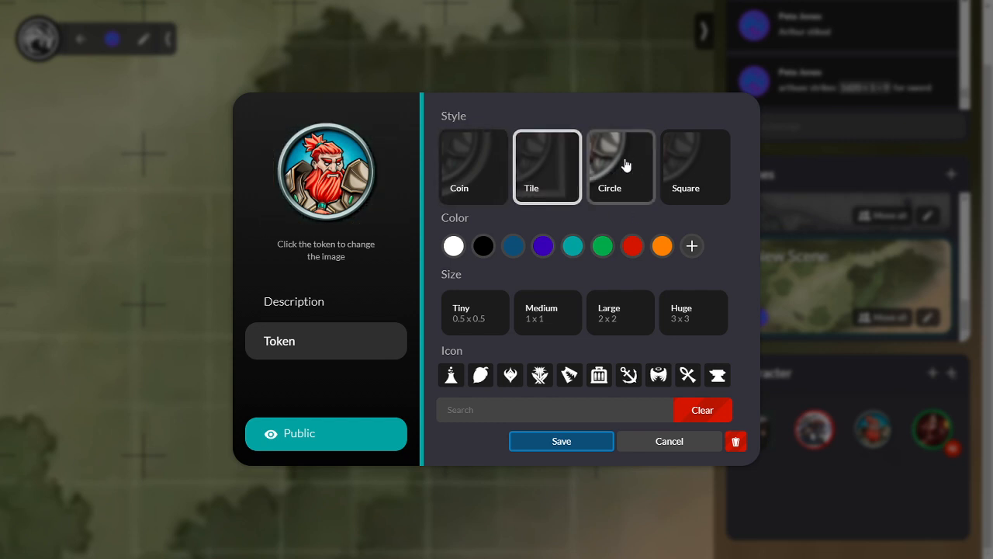
{"action": "left_click", "coordinate": [700, 169]}
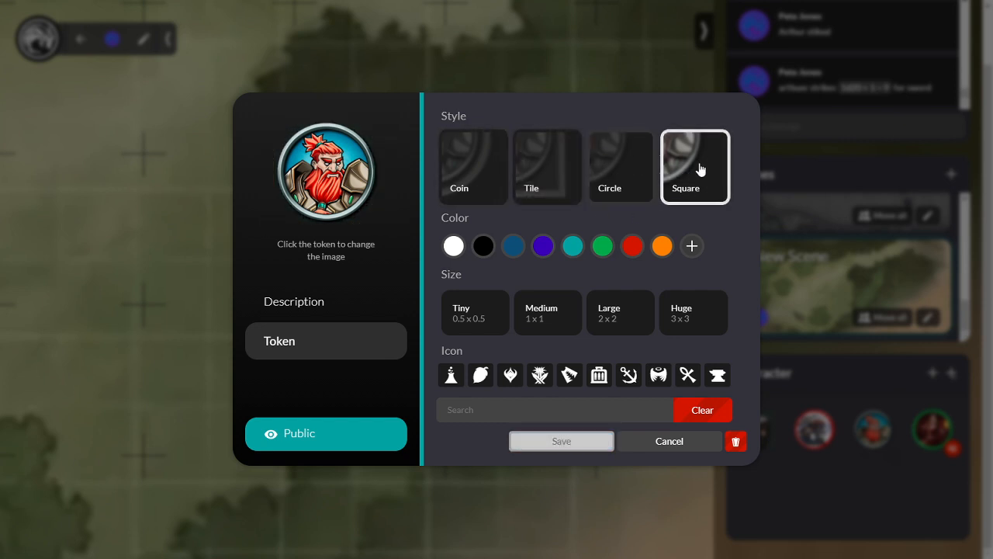
{"action": "left_click", "coordinate": [542, 174]}
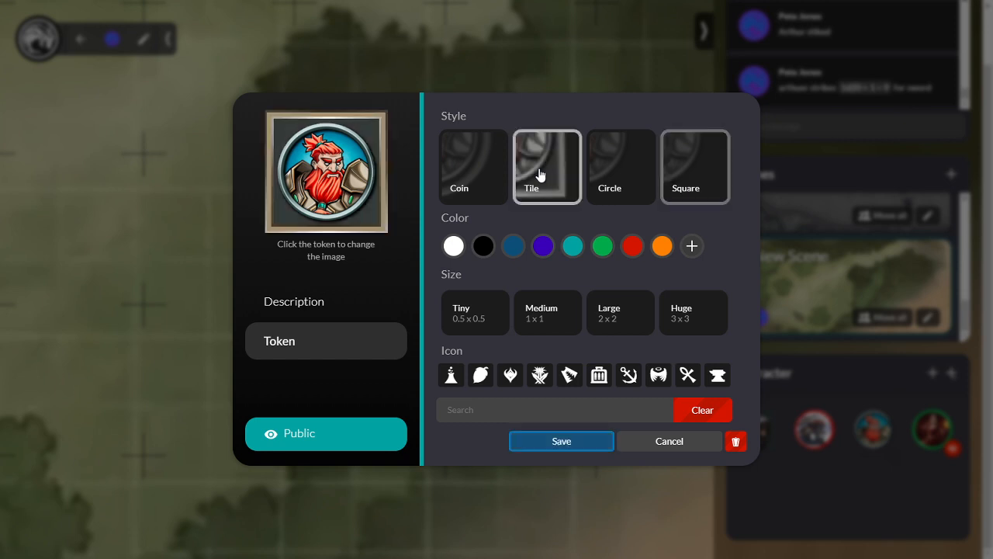
{"action": "left_click", "coordinate": [546, 442]}
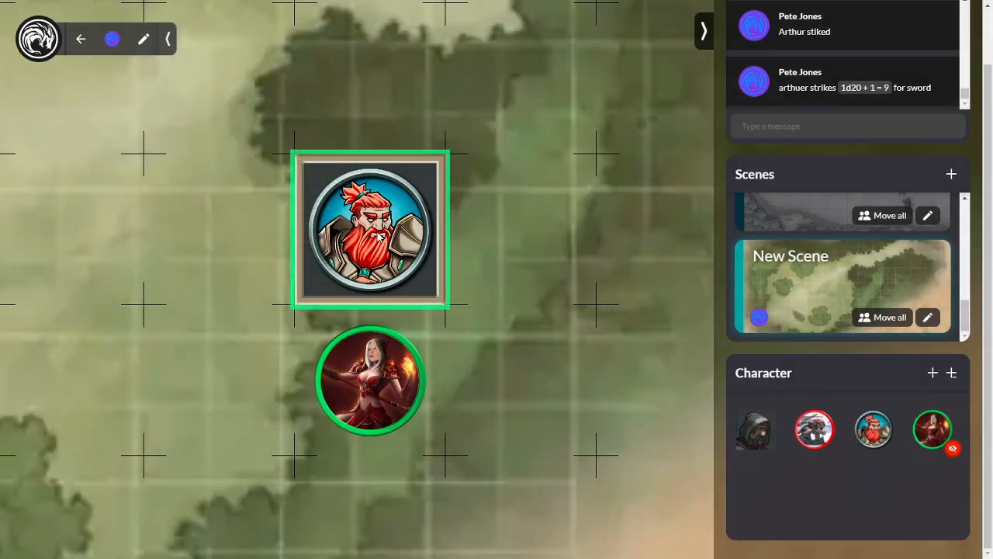
Try several border colors on the dwarf token, choose purple, set its size to Tiny 0.5 x 0.5, and save
{"action": "double_click", "coordinate": [377, 235]}
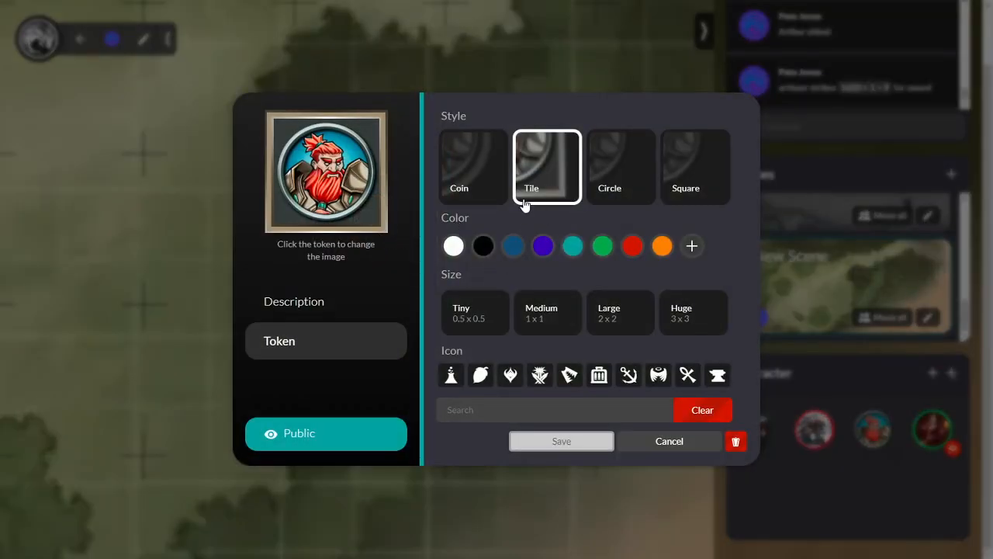
{"action": "left_click", "coordinate": [484, 247]}
{"action": "left_click", "coordinate": [573, 247]}
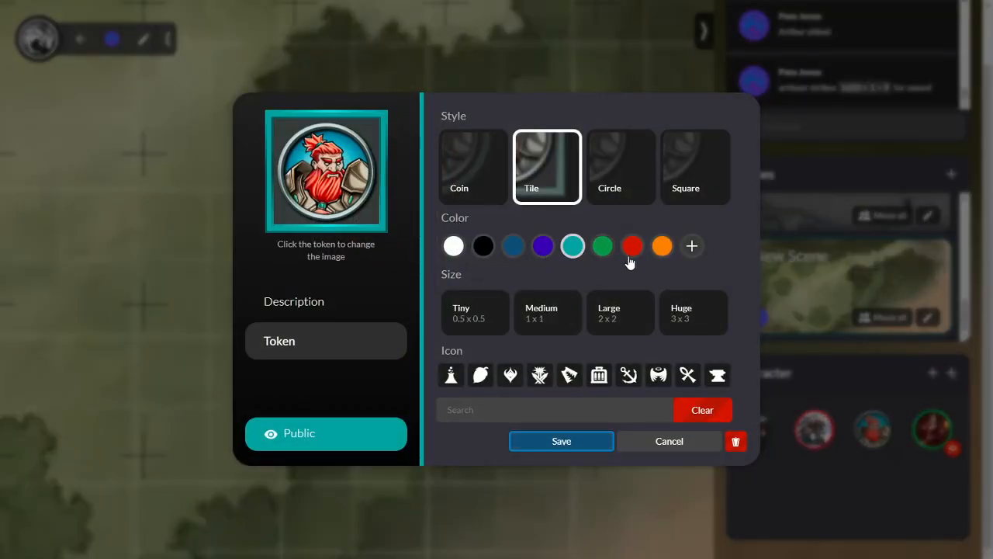
{"action": "left_click", "coordinate": [629, 250]}
{"action": "left_click", "coordinate": [545, 248]}
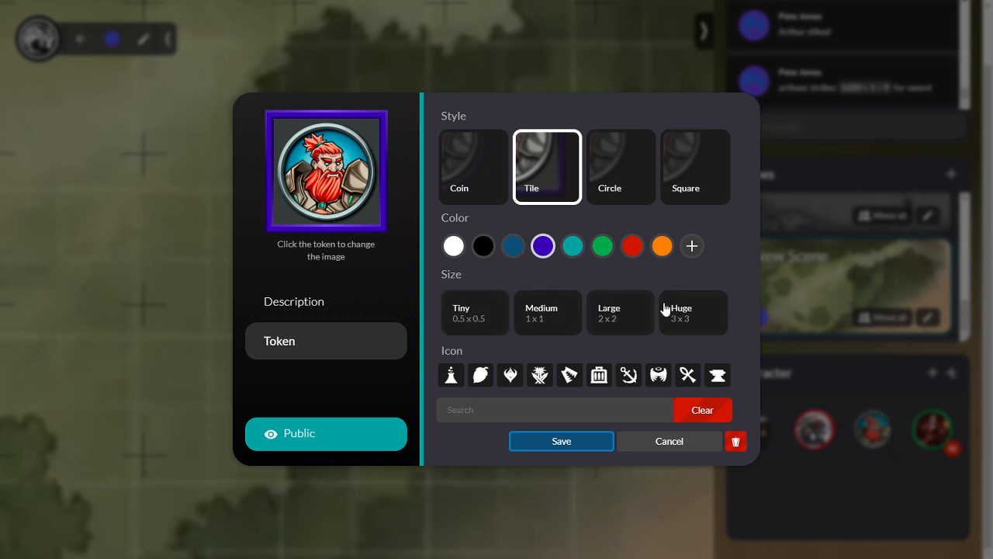
{"action": "left_click", "coordinate": [482, 314]}
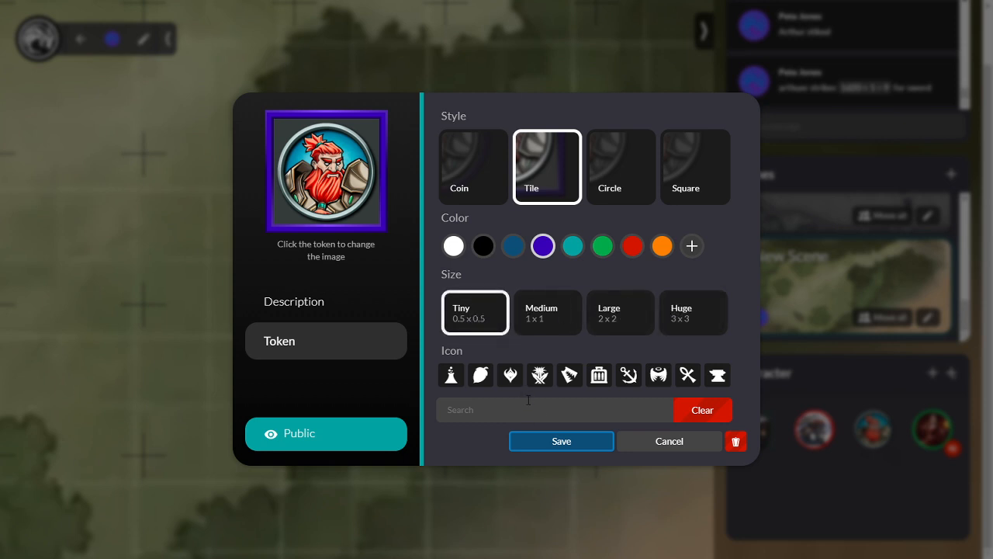
{"action": "left_click", "coordinate": [541, 444]}
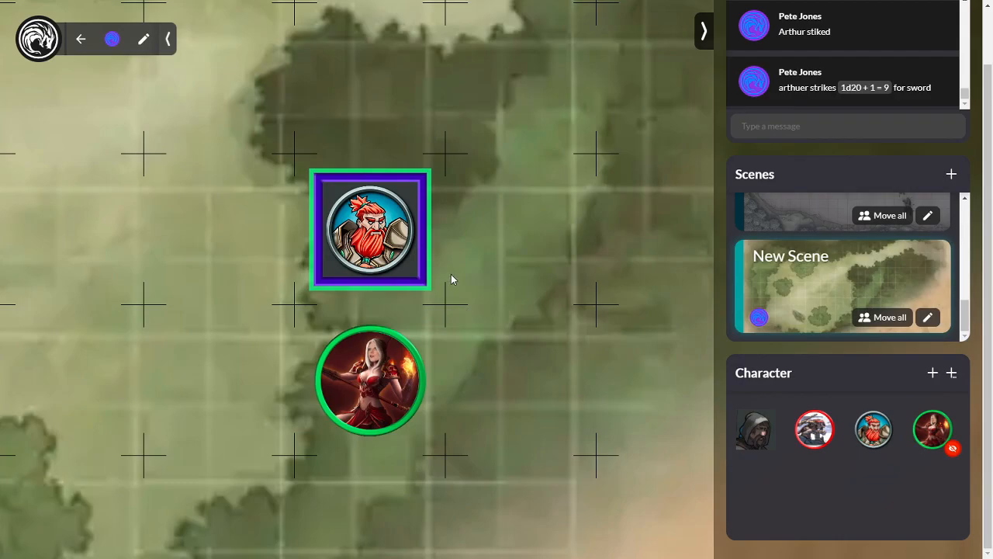
Switch the dwarf token's style to Coin and save it
{"action": "double_click", "coordinate": [379, 235]}
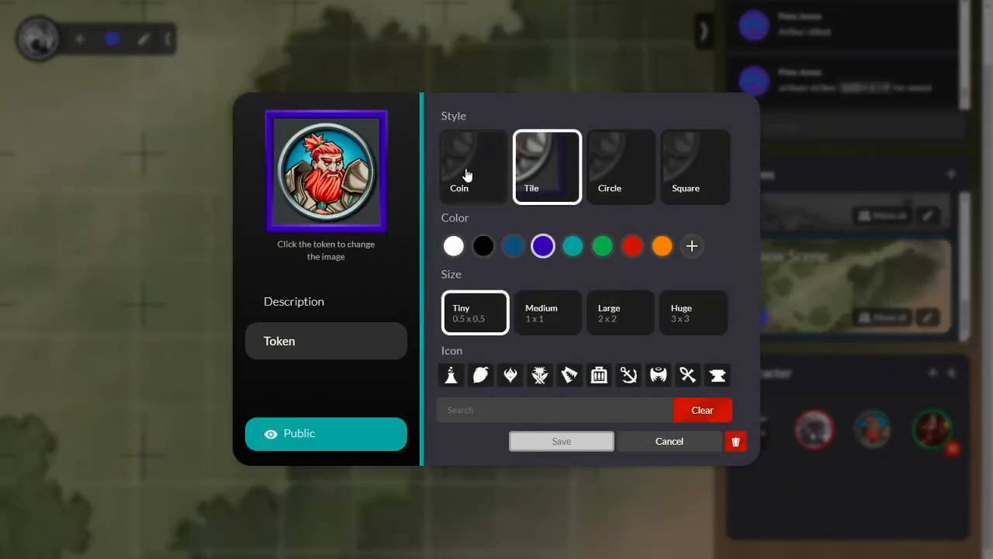
{"action": "left_click", "coordinate": [466, 175]}
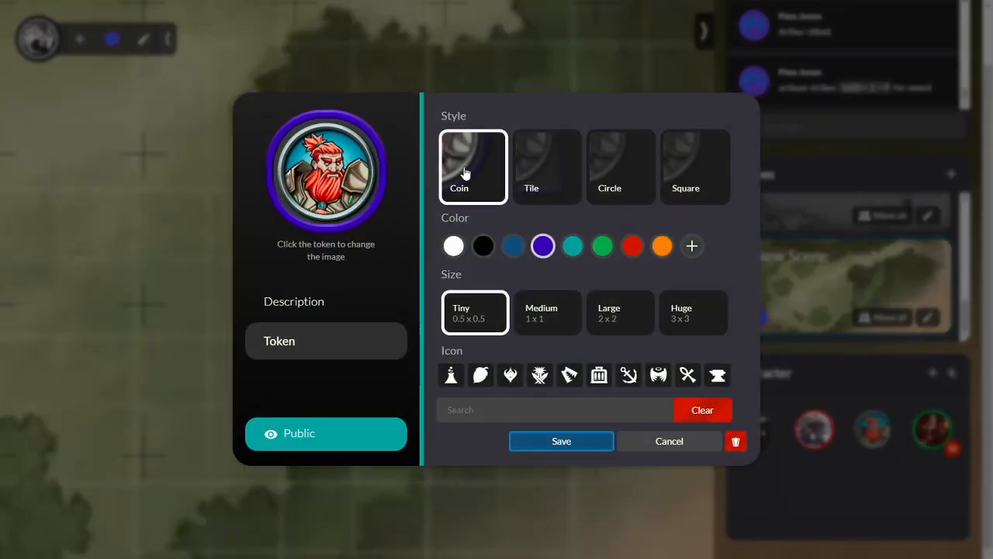
{"action": "left_click", "coordinate": [537, 441]}
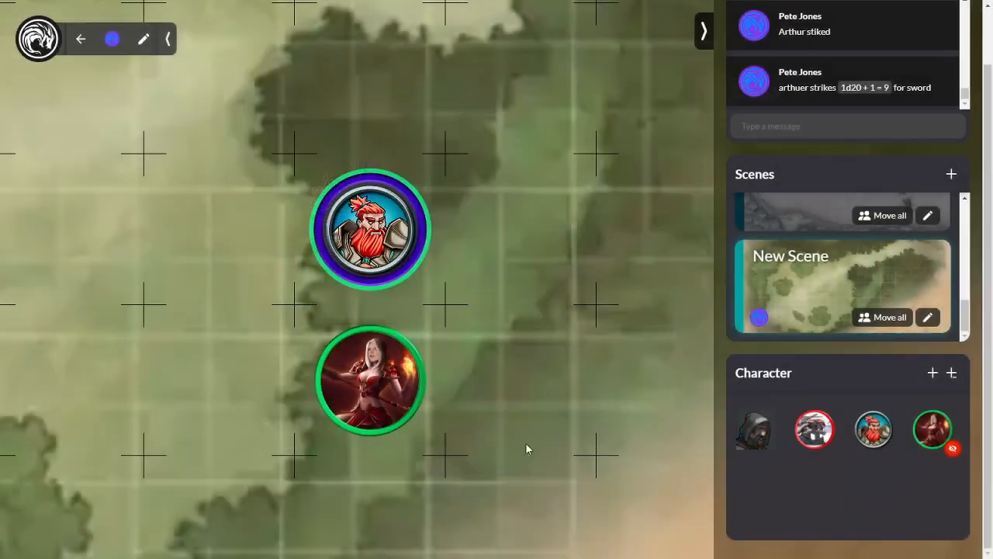
Set the dwarf token's style to Circle and its color to white, saving after each change
{"action": "double_click", "coordinate": [371, 241]}
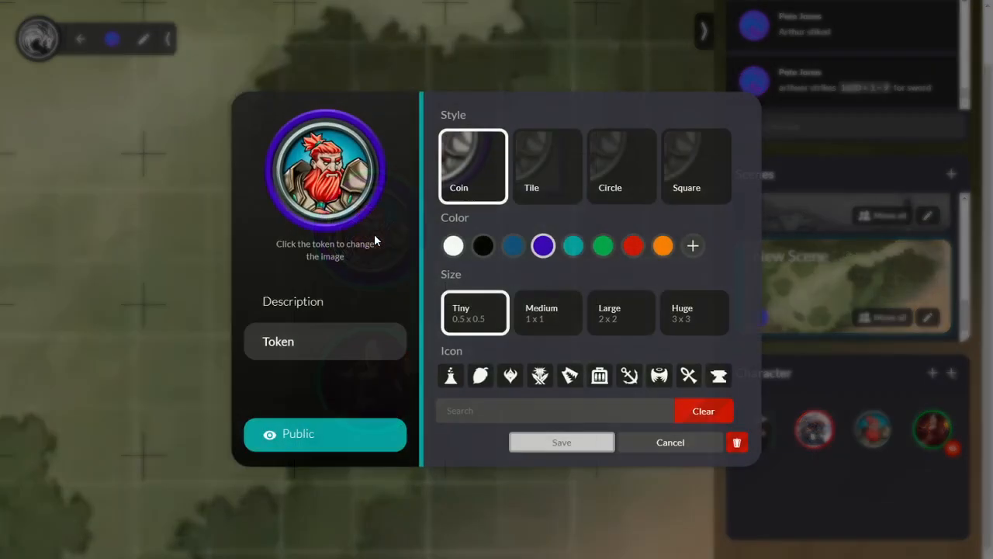
{"action": "left_click", "coordinate": [625, 200]}
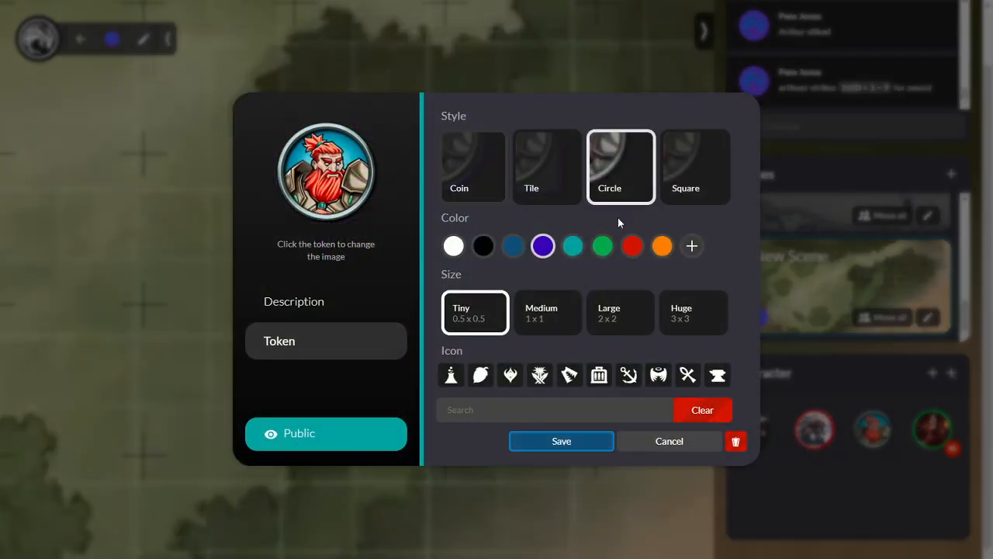
{"action": "left_click", "coordinate": [534, 447]}
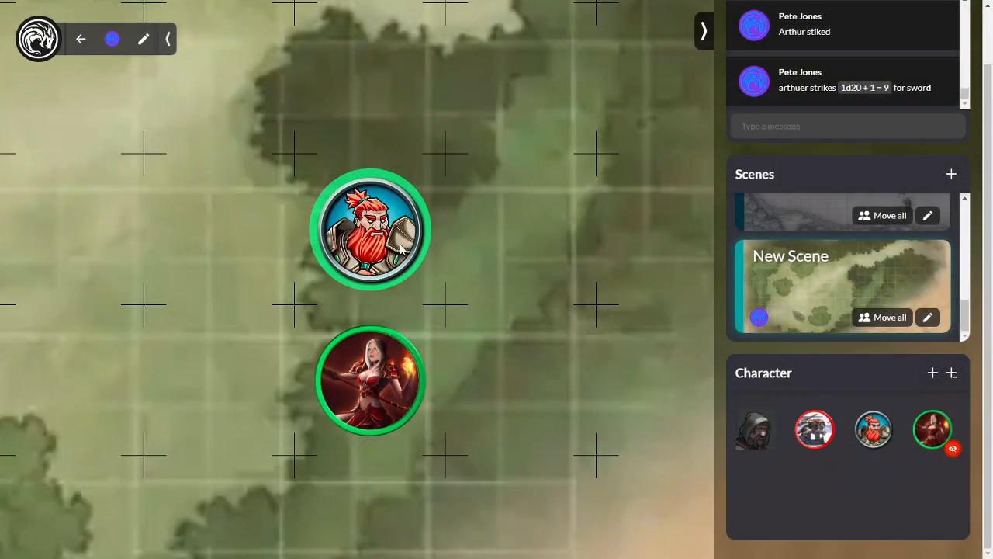
{"action": "double_click", "coordinate": [393, 240]}
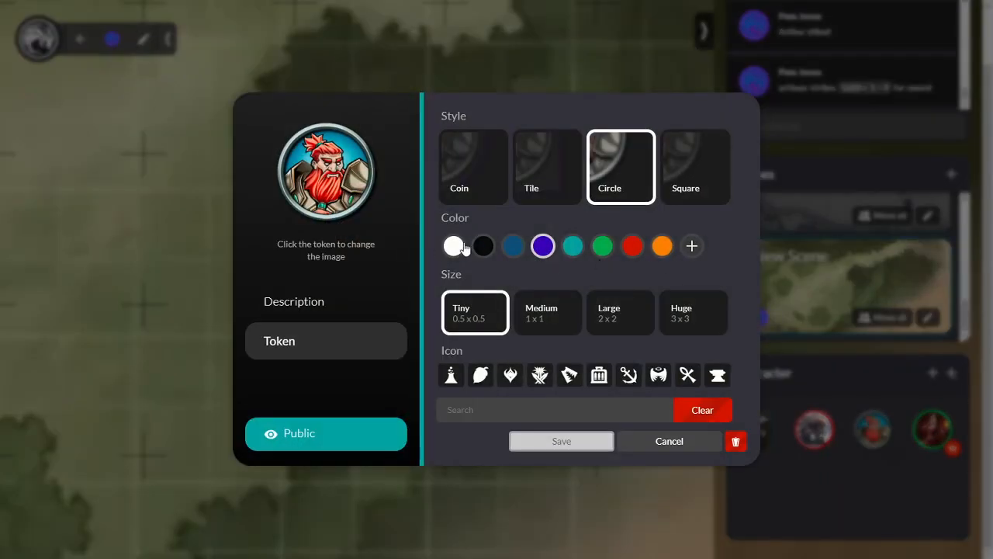
{"action": "left_click", "coordinate": [451, 247]}
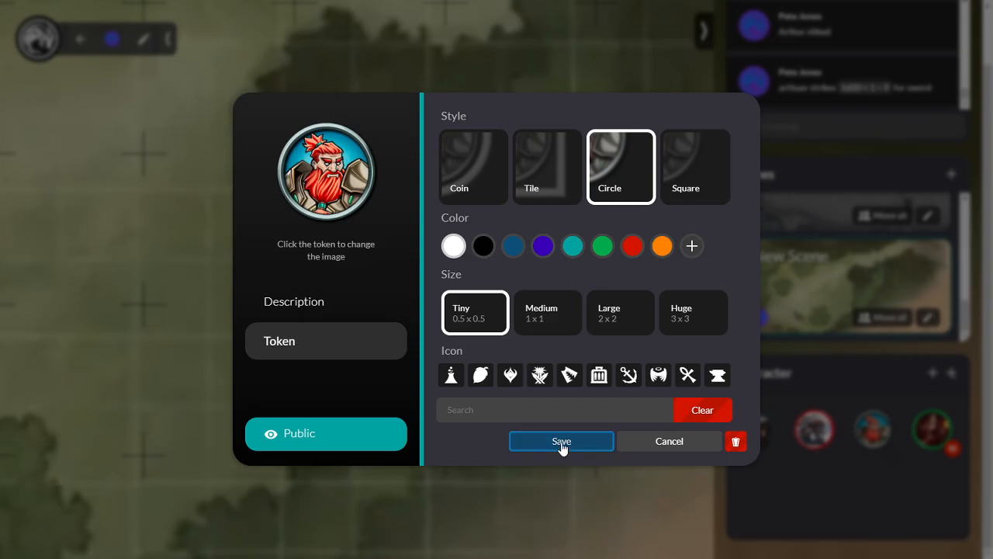
{"action": "left_click", "coordinate": [562, 441]}
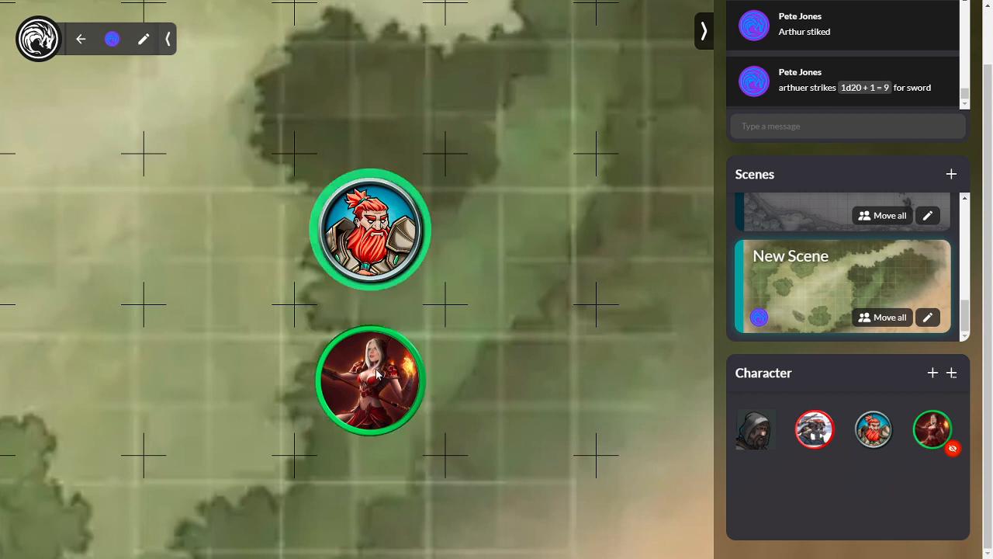
Add the anchor icon to the dwarf token and save it, then review its token settings without further changes
{"action": "double_click", "coordinate": [379, 250]}
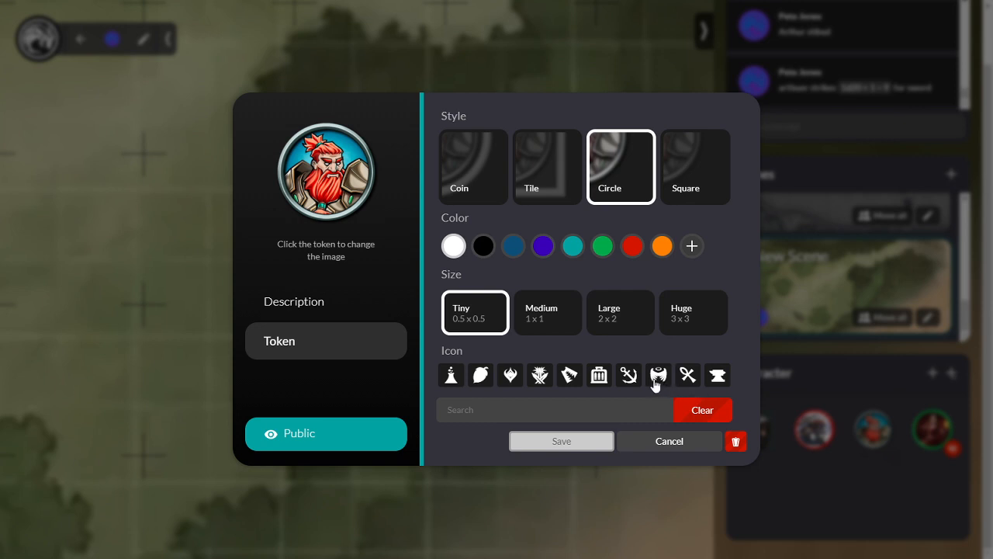
{"action": "left_click", "coordinate": [628, 377]}
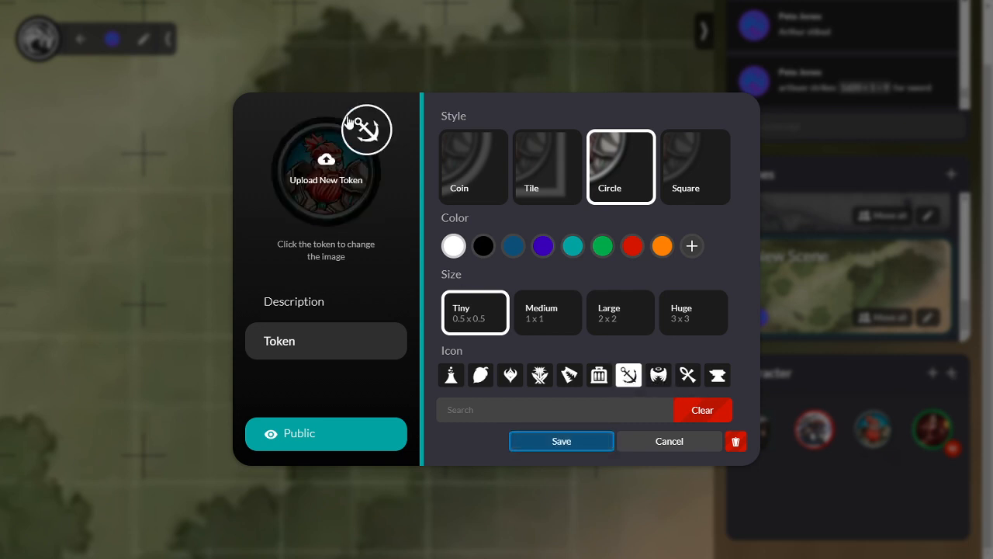
{"action": "left_click", "coordinate": [542, 443]}
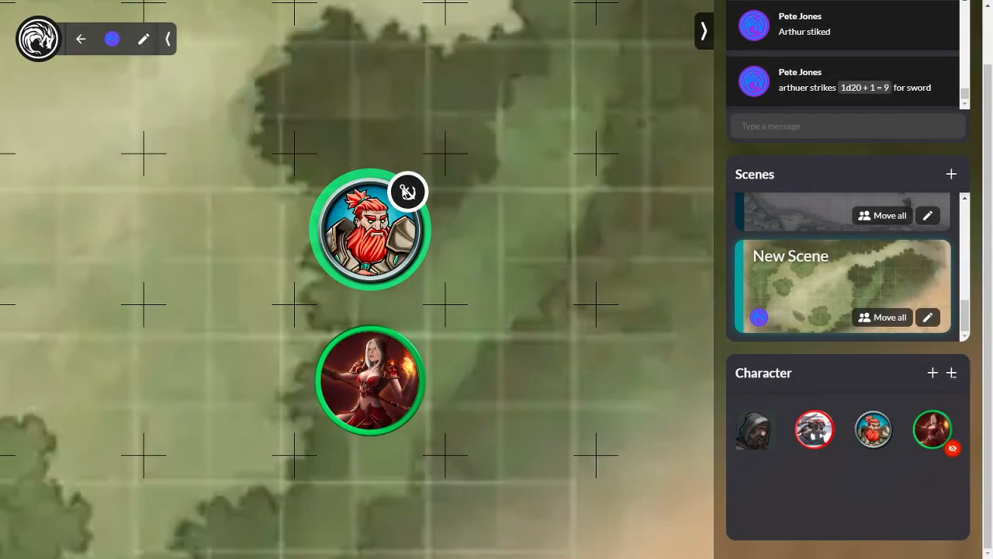
{"action": "double_click", "coordinate": [392, 235]}
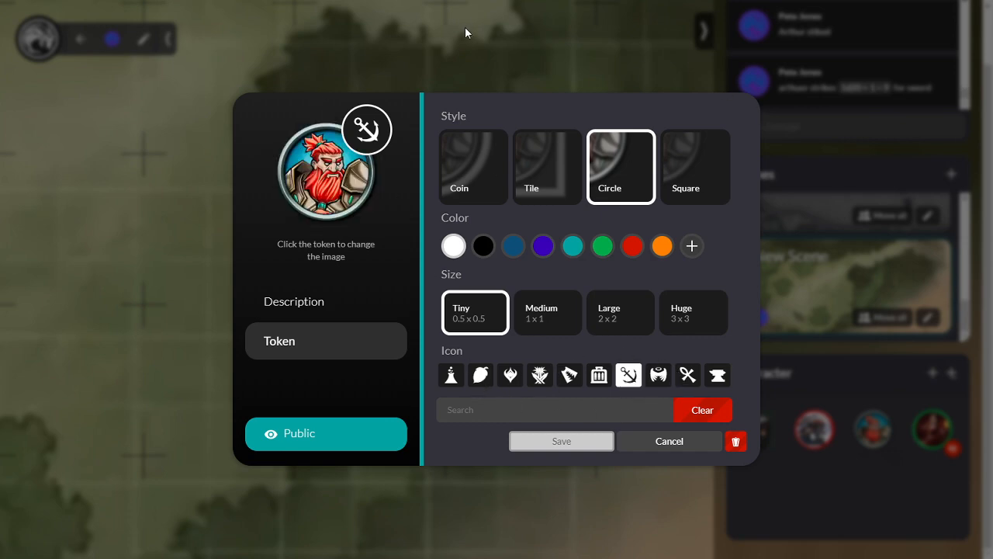
{"action": "left_click", "coordinate": [667, 444]}
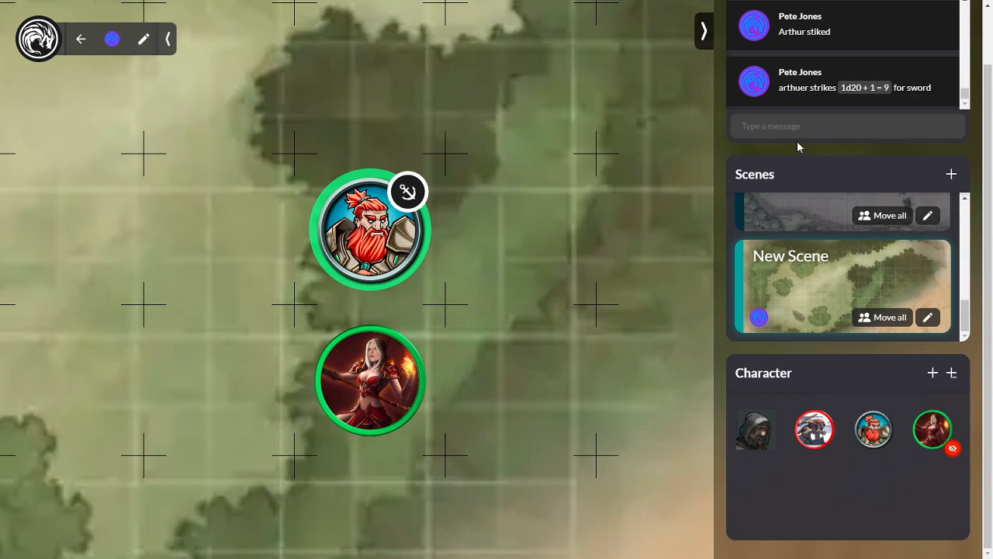
Hide the chat, scenes and character sidebar, and move the dwarf token two grid squares left and one up on the map
{"action": "scroll", "coordinate": [798, 142], "scroll_direction": "up", "scroll_amount": 1}
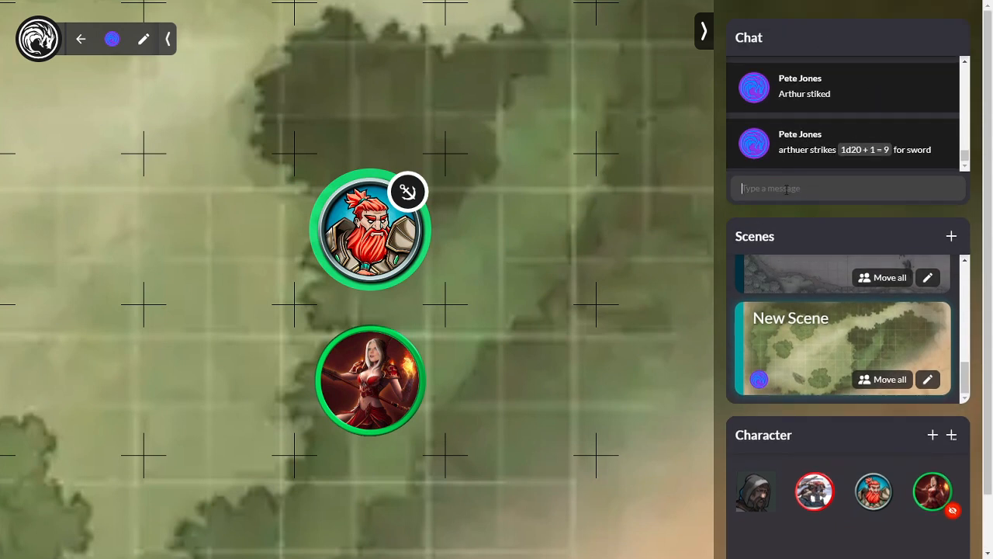
{"action": "left_click", "coordinate": [703, 35]}
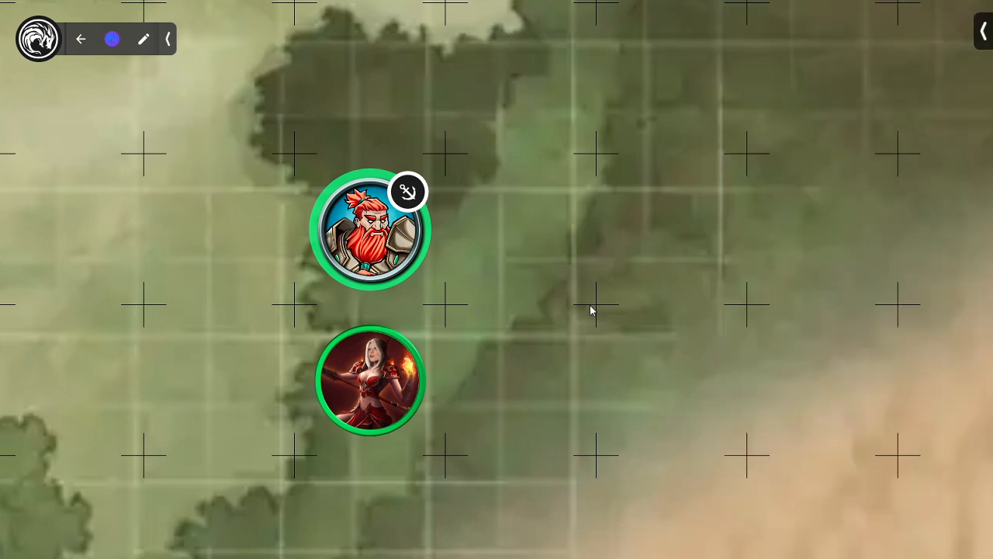
{"action": "scroll", "coordinate": [590, 309], "scroll_direction": "down", "scroll_amount": 6}
{"action": "scroll", "coordinate": [587, 298], "scroll_direction": "up", "scroll_amount": 2}
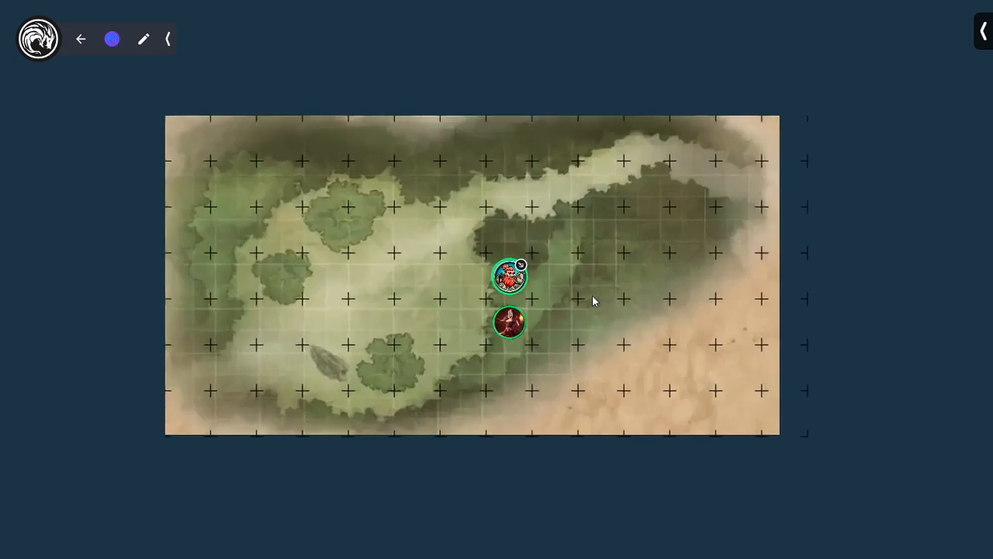
{"action": "left_click_drag", "start_coordinate": [509, 277], "coordinate": [415, 243]}
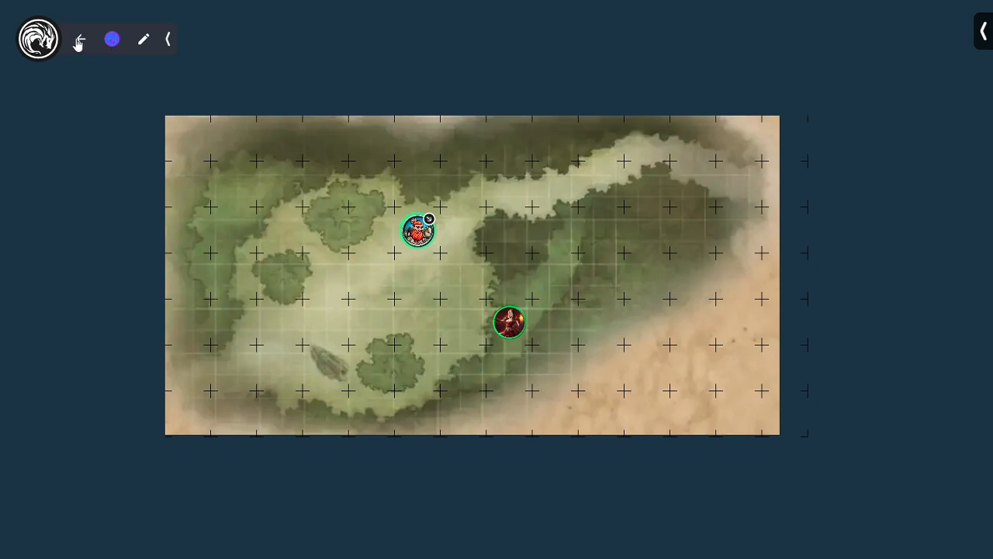
Return to the campaign list, view the new-campaign form and close it without creating a campaign
{"action": "left_click", "coordinate": [77, 42]}
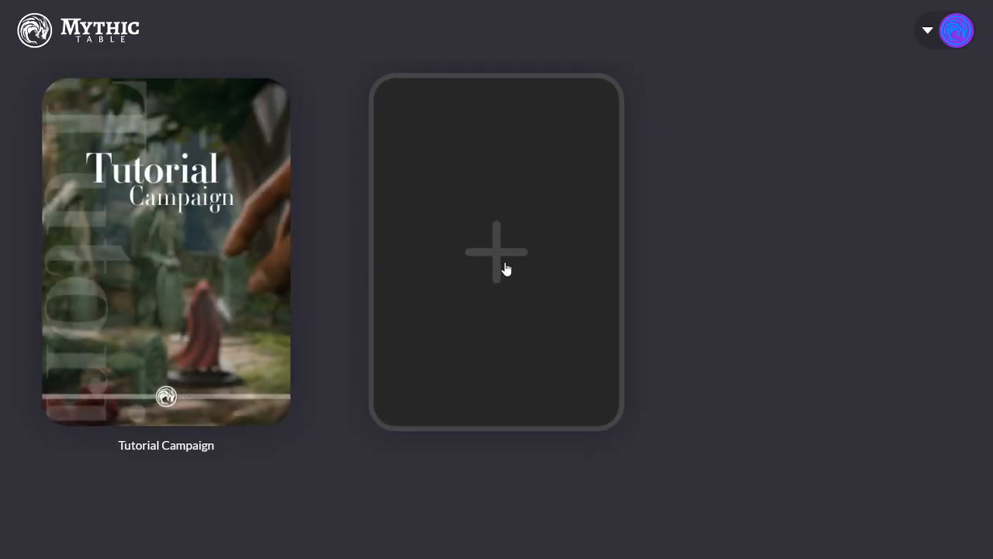
{"action": "left_click", "coordinate": [510, 261]}
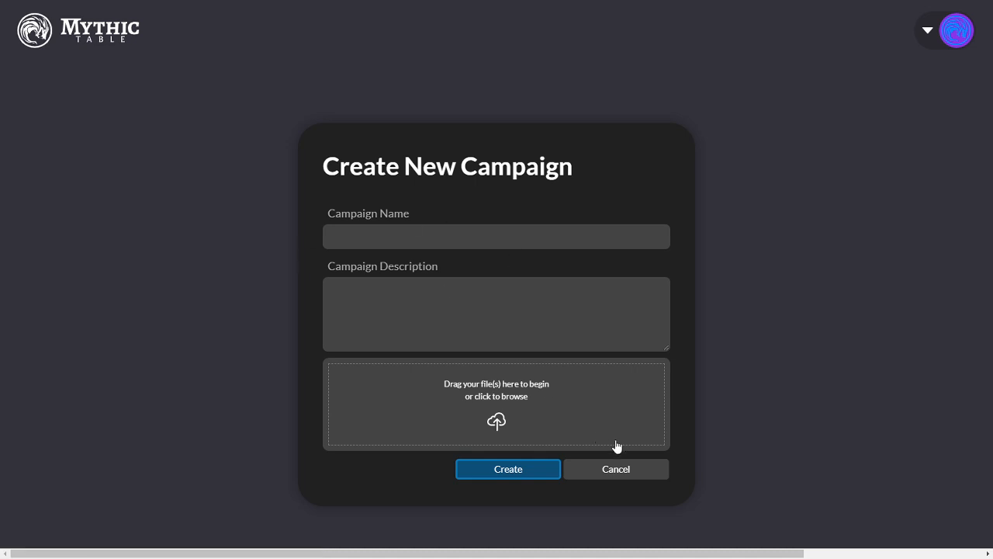
{"action": "left_click", "coordinate": [612, 469]}
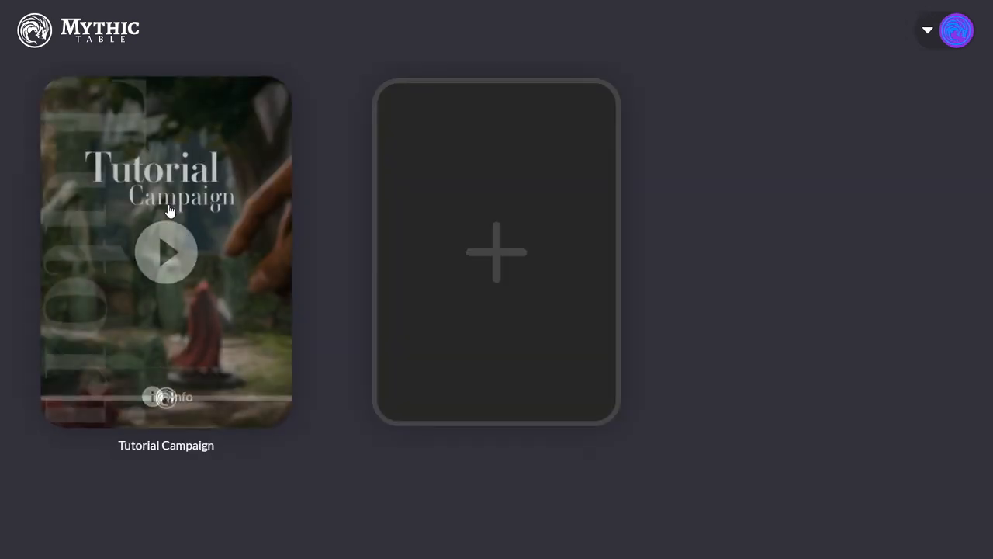
Reopen the Tutorial Campaign from the campaign list, and collapse and expand its toolbar
{"action": "left_click", "coordinate": [169, 258]}
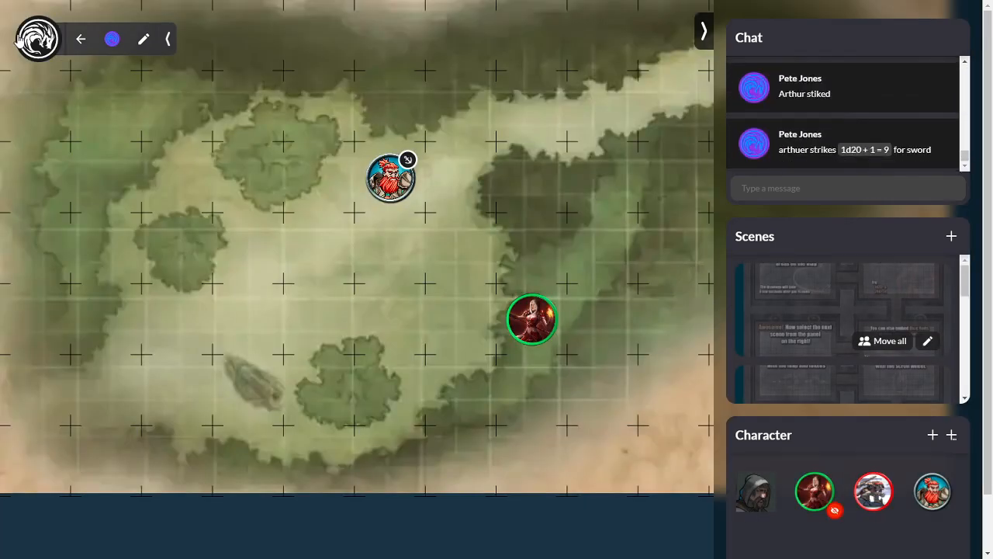
{"action": "left_click", "coordinate": [81, 43]}
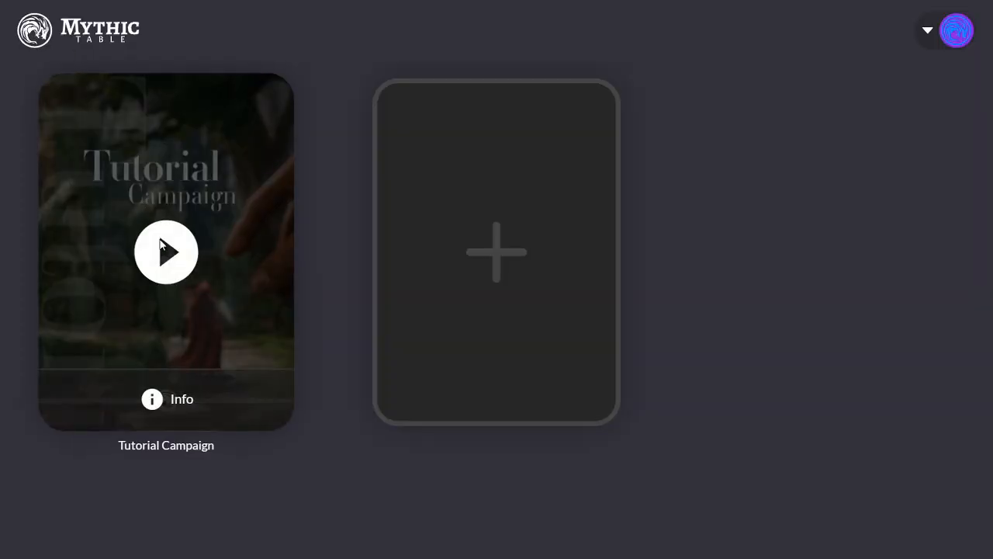
{"action": "left_click", "coordinate": [165, 248]}
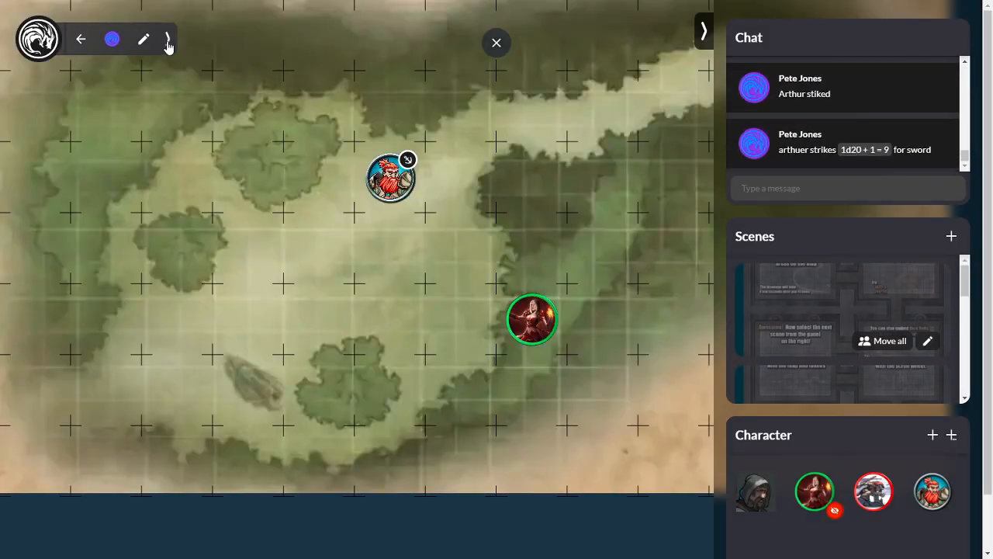
{"action": "left_click", "coordinate": [169, 43]}
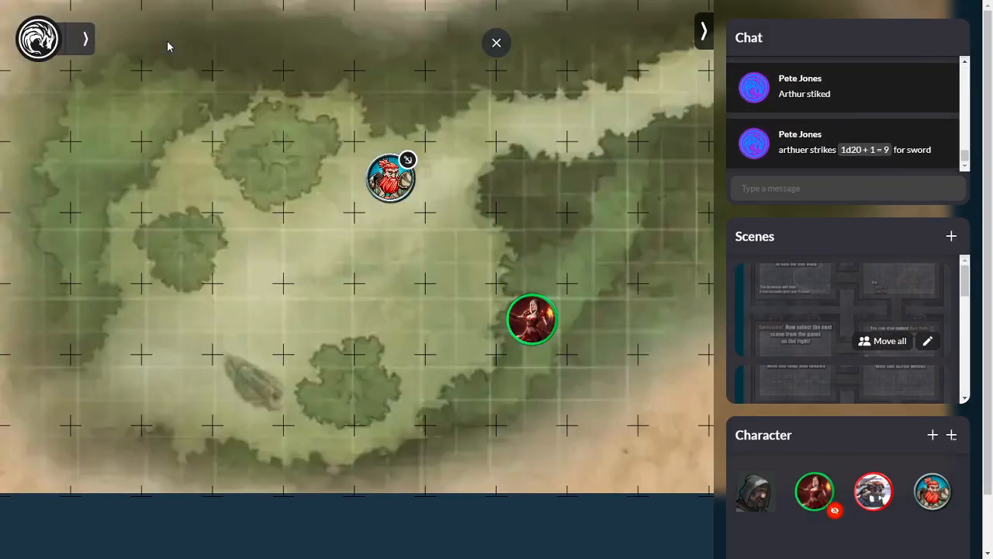
{"action": "left_click", "coordinate": [71, 45]}
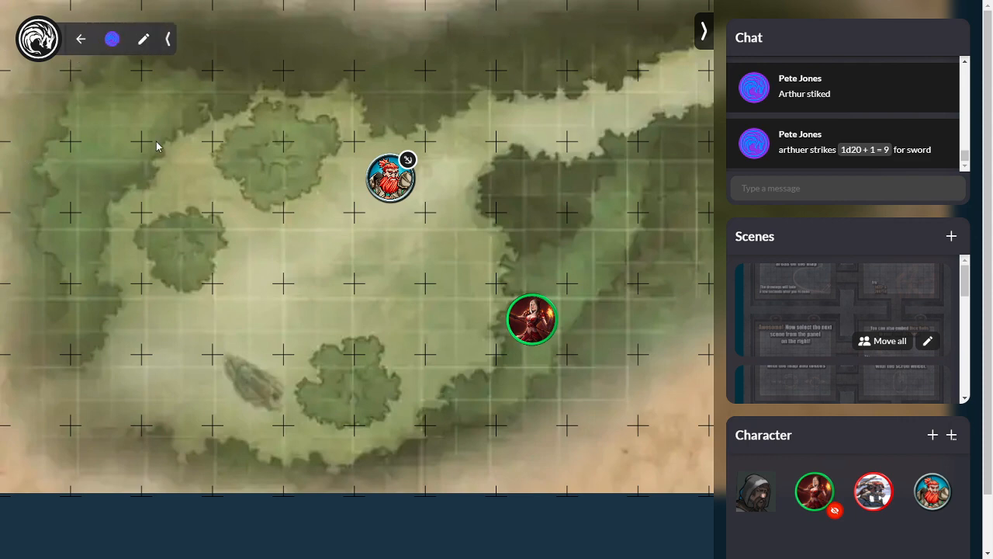
Set the user profile's display name to GM and save it
{"action": "left_click", "coordinate": [112, 40]}
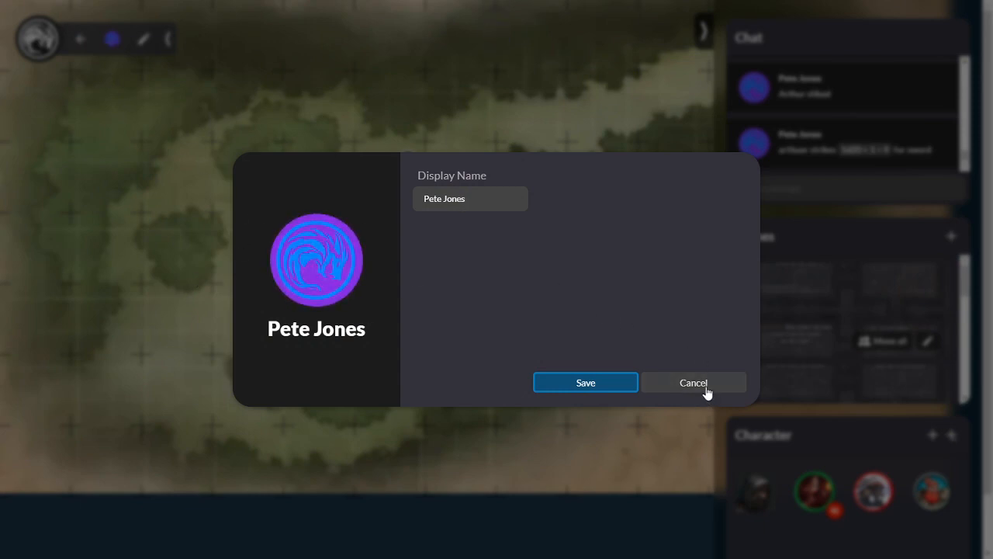
{"action": "left_click", "coordinate": [471, 201]}
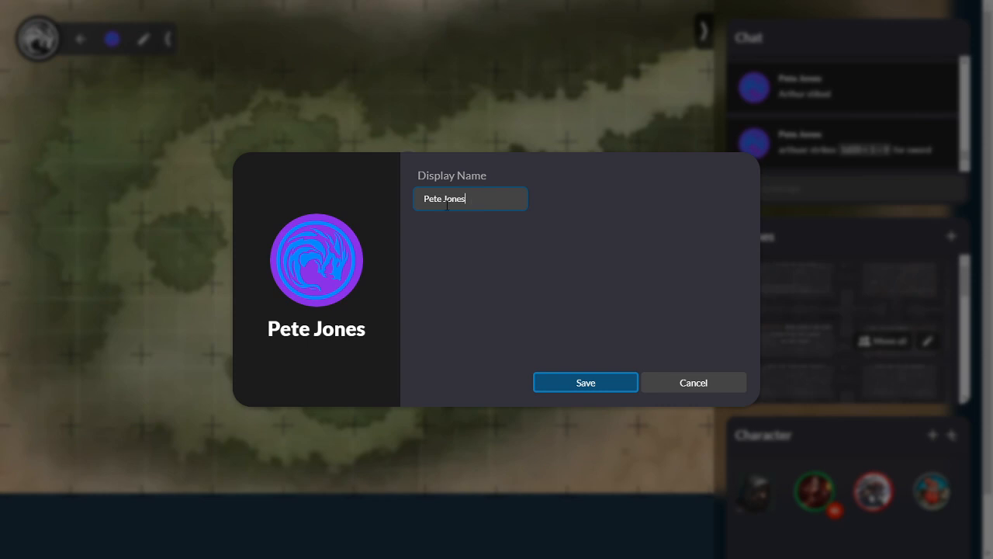
{"action": "left_click_drag", "start_coordinate": [458, 204], "coordinate": [389, 208]}
{"action": "left_click", "coordinate": [490, 203]}
{"action": "type", "text": "GN"}
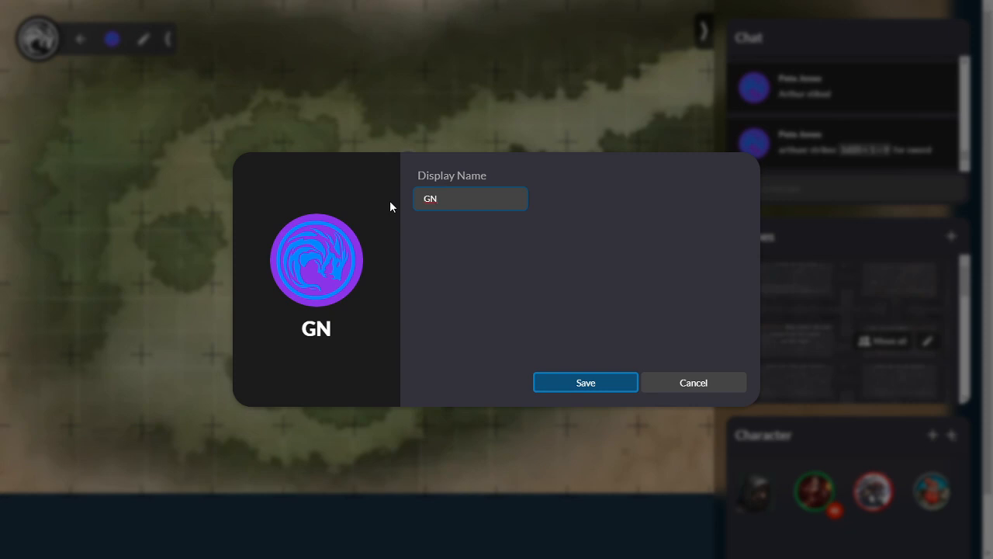
{"action": "key", "text": "BackSpace"}
{"action": "type", "text": "M"}
{"action": "left_click", "coordinate": [548, 387]}
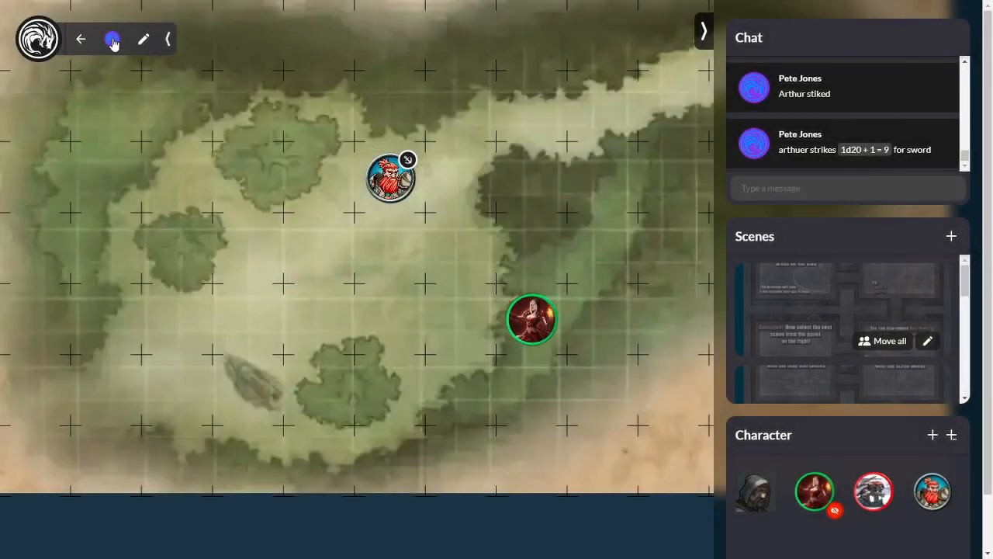
Draw a freehand circle on the map southwest of the dwarf token, and a long loop crossing it around the small tree
{"action": "left_click", "coordinate": [145, 45]}
{"action": "right_click", "coordinate": [148, 42]}
{"action": "key", "text": "Escape"}
{"action": "mouse_move", "coordinate": [299, 194]}
{"action": "left_mouse_down"}
{"action": "mouse_move", "coordinate": [241, 261]}
{"action": "mouse_move", "coordinate": [223, 233]}
{"action": "left_mouse_up"}
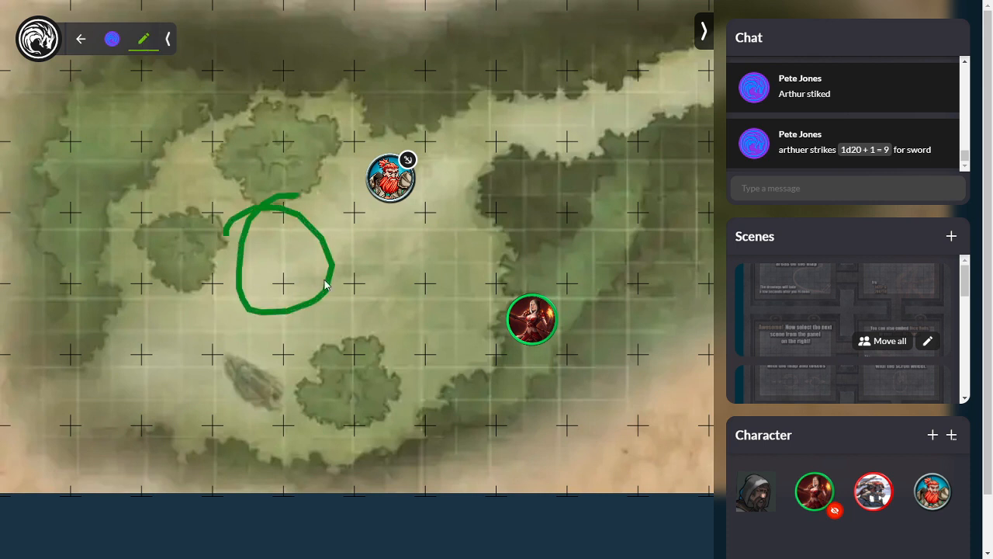
{"action": "mouse_move", "coordinate": [386, 251]}
{"action": "left_mouse_down"}
{"action": "mouse_move", "coordinate": [288, 284]}
{"action": "mouse_move", "coordinate": [174, 239]}
{"action": "mouse_move", "coordinate": [268, 273]}
{"action": "left_mouse_up"}
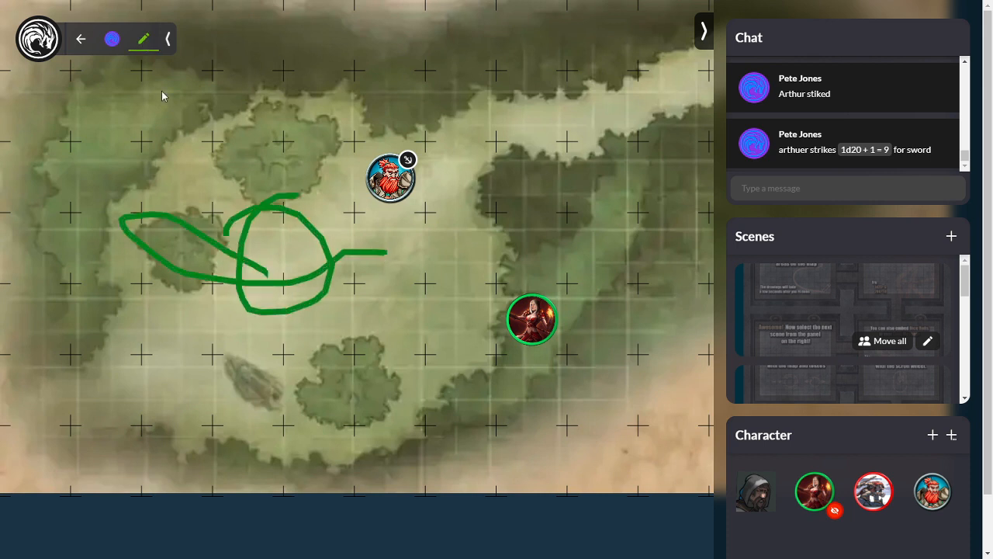
{"action": "left_click", "coordinate": [140, 45]}
{"action": "left_click", "coordinate": [144, 49]}
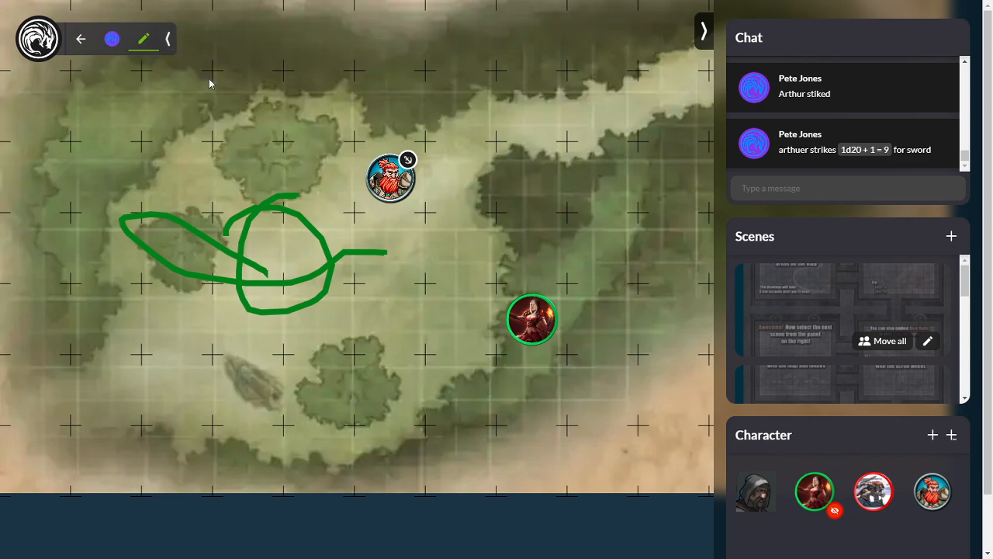
Review the dwarf character's name and description from its map token and close it without changes
{"action": "left_click", "coordinate": [386, 185]}
{"action": "double_click", "coordinate": [386, 185]}
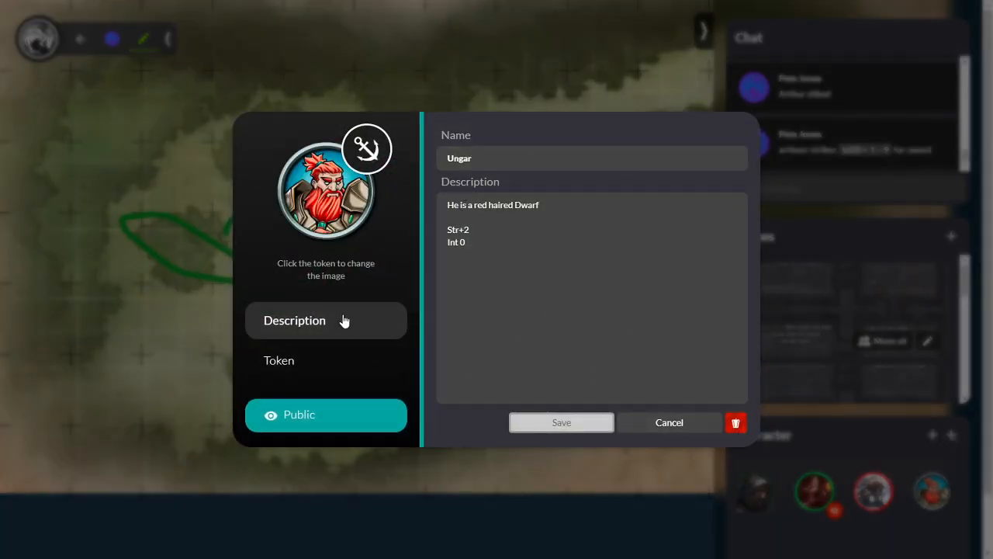
{"action": "left_click", "coordinate": [669, 422]}
Set the dwarf token's color on the map to red and save it
{"action": "double_click", "coordinate": [377, 182]}
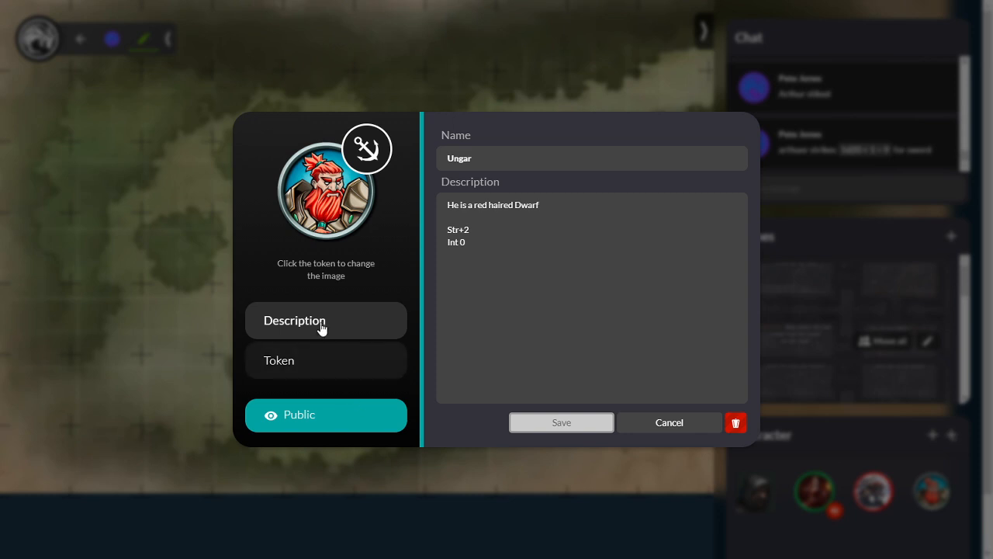
{"action": "left_click", "coordinate": [288, 363]}
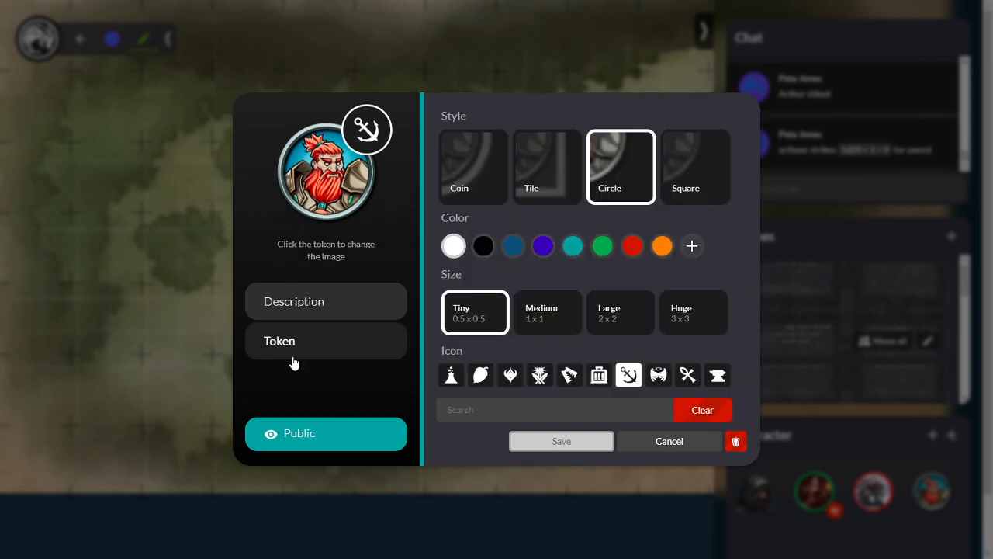
{"action": "left_click", "coordinate": [297, 311]}
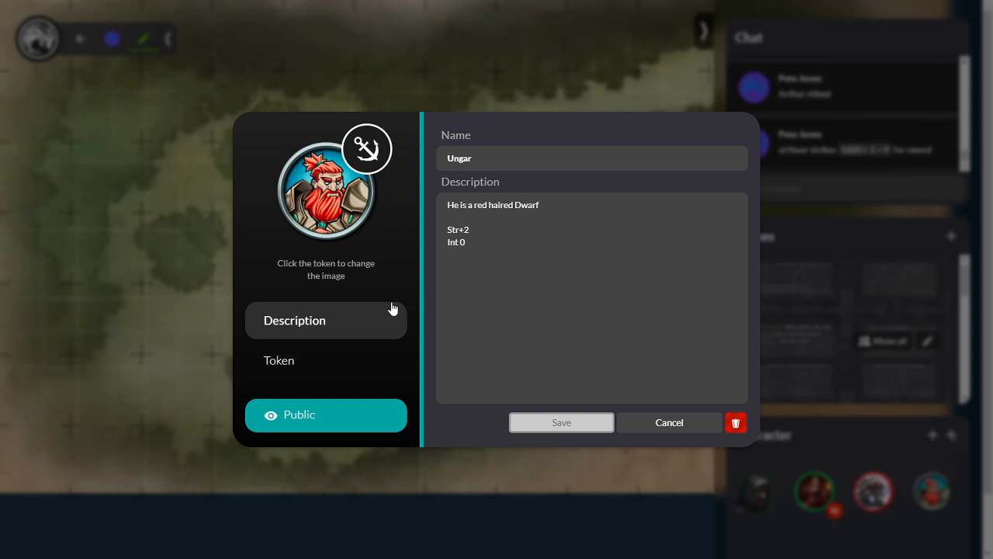
{"action": "left_click", "coordinate": [279, 364]}
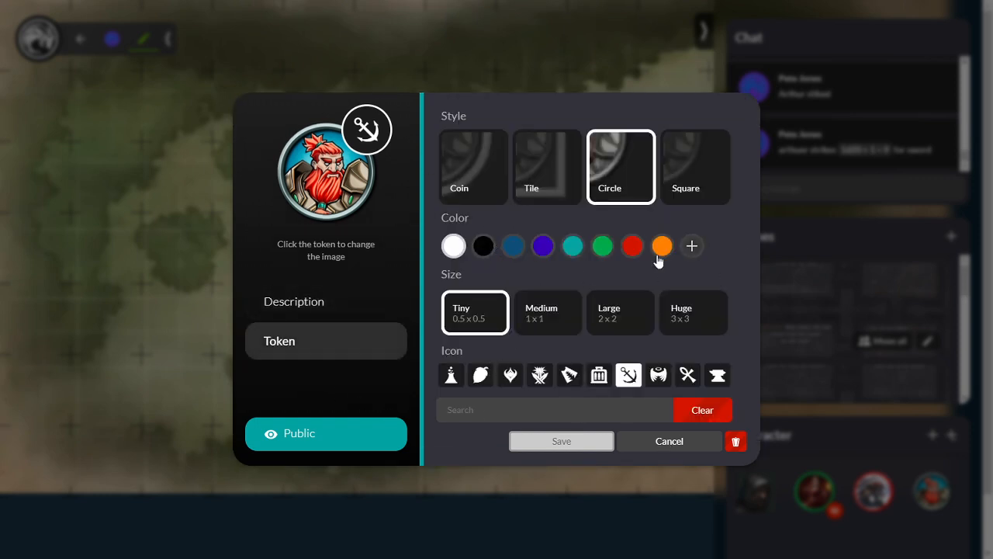
{"action": "left_click", "coordinate": [633, 250]}
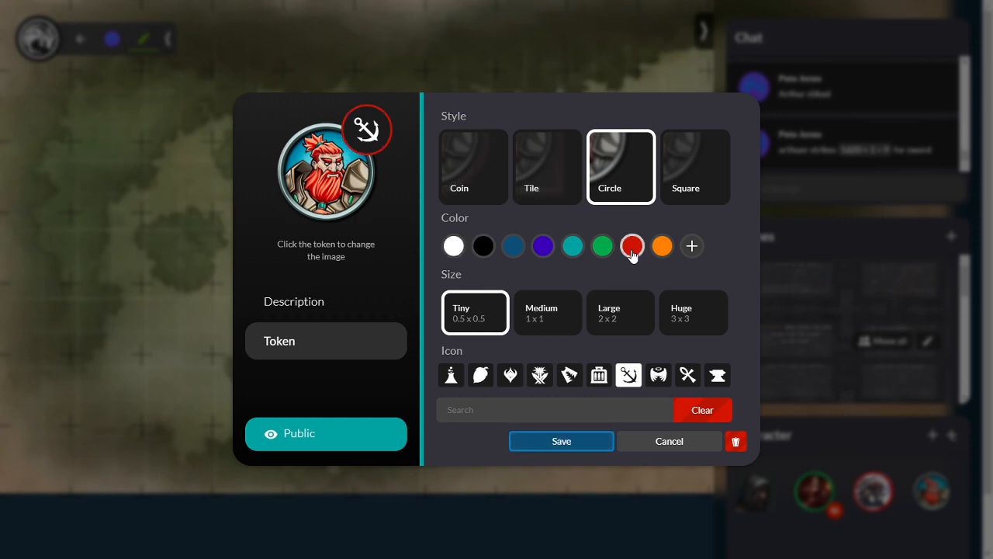
{"action": "left_click", "coordinate": [548, 444]}
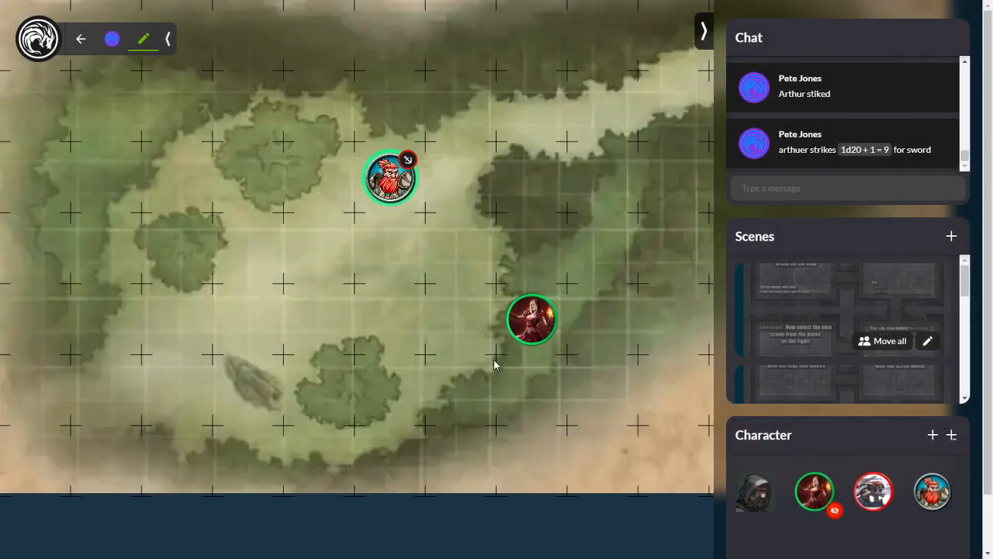
Check the display name in the user profile and close it without changes
{"action": "left_click", "coordinate": [138, 44]}
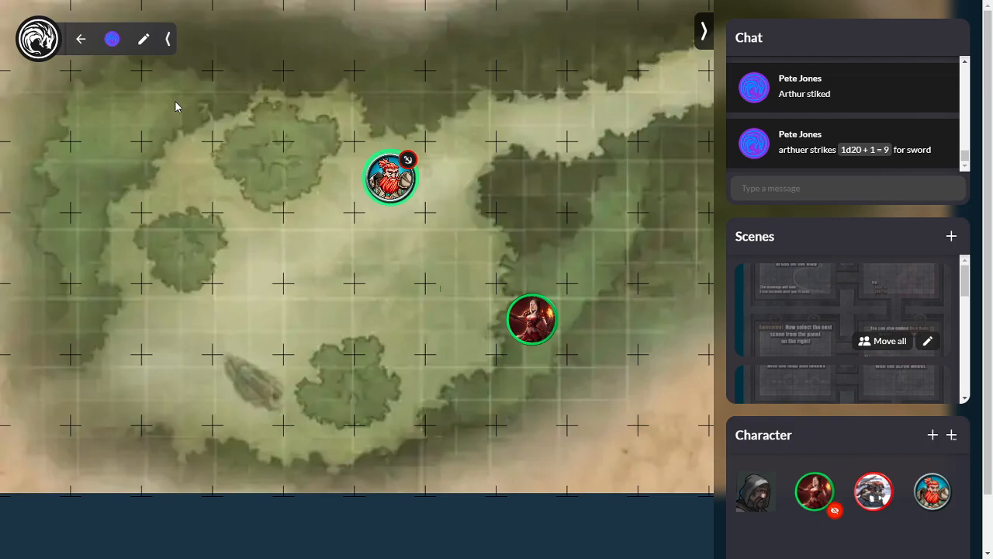
{"action": "left_click", "coordinate": [117, 44]}
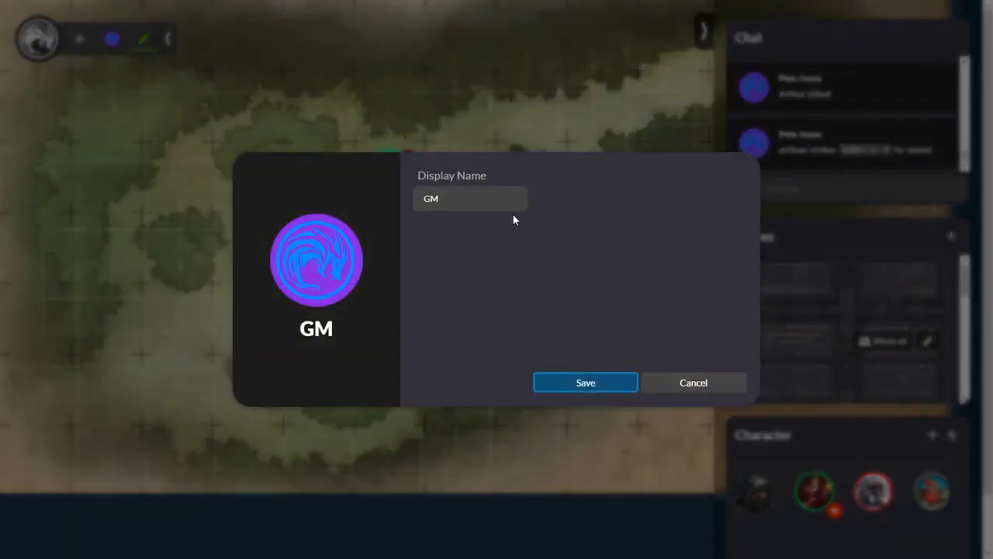
{"action": "left_click", "coordinate": [704, 390]}
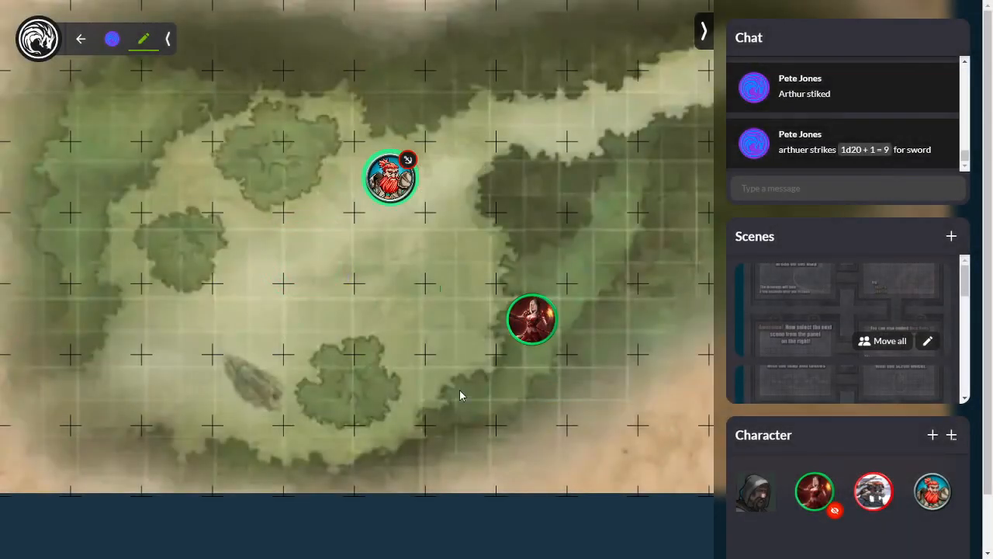
Exit the browser's full-screen mode while keeping the map in view
{"action": "scroll", "coordinate": [440, 442], "scroll_direction": "down", "scroll_amount": 5}
{"action": "scroll", "coordinate": [438, 446], "scroll_direction": "up", "scroll_amount": 3}
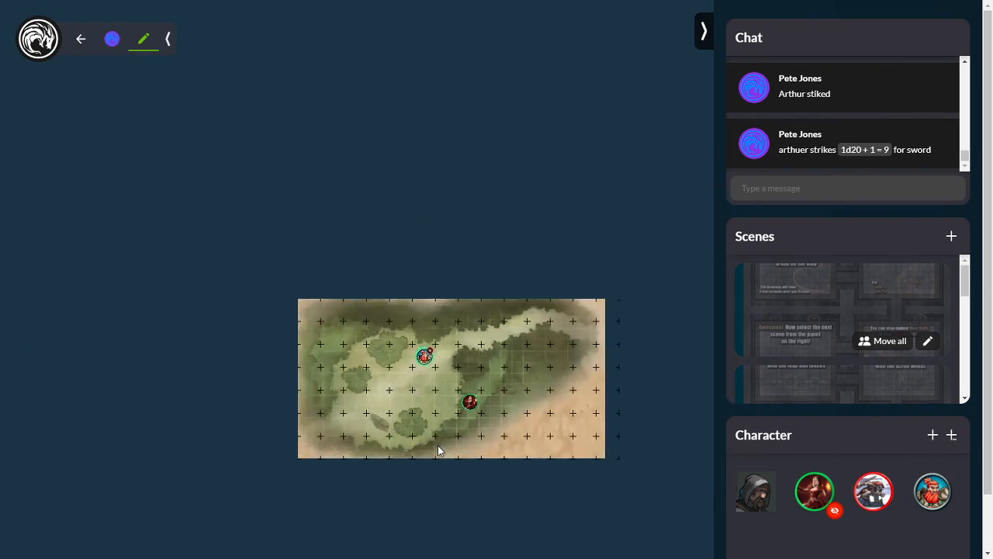
{"action": "scroll", "coordinate": [436, 448], "scroll_direction": "up", "scroll_amount": 3}
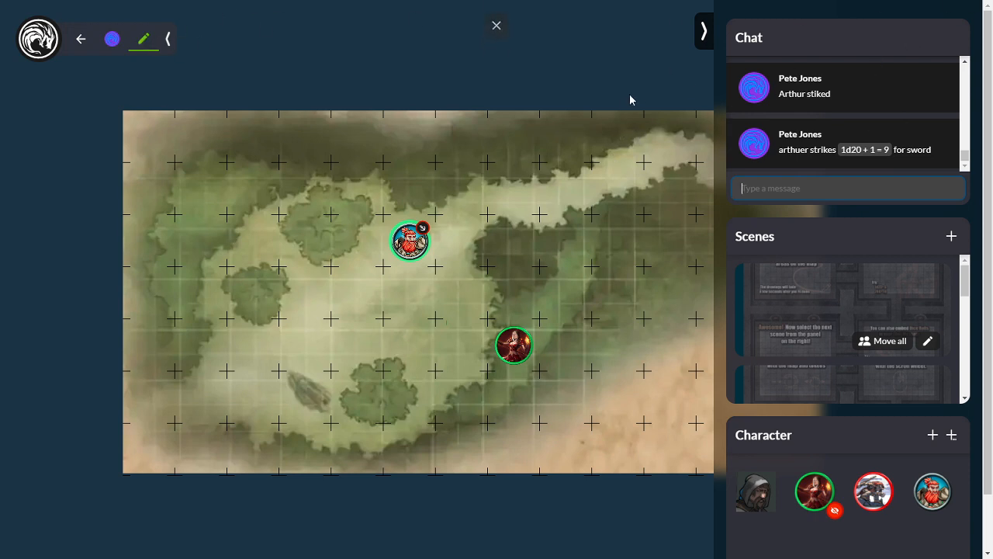
{"action": "key", "text": "F11"}
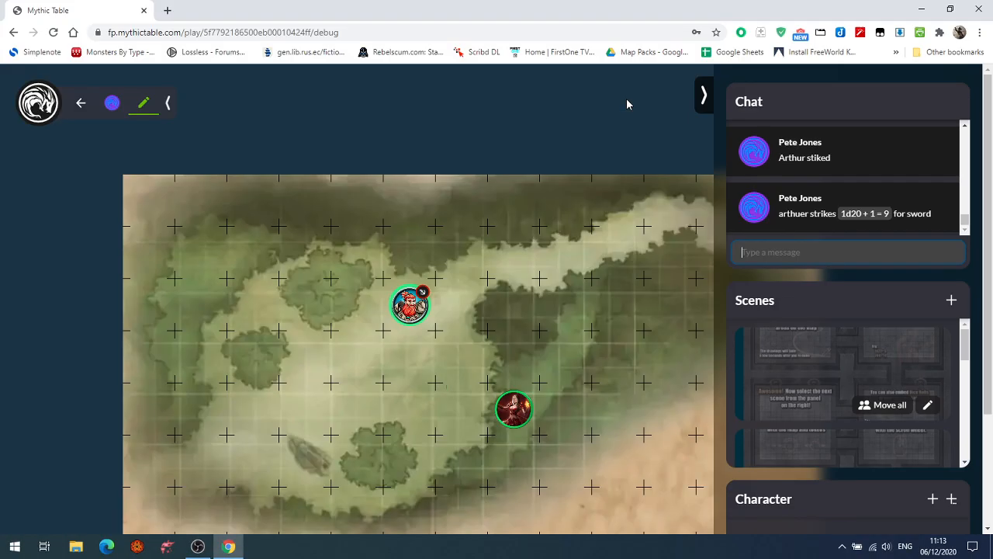